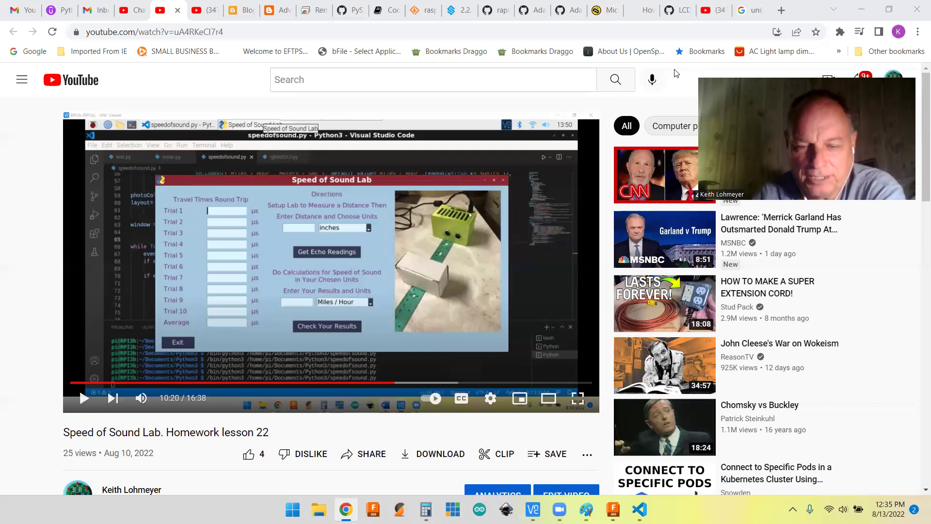
Leave the 'Speed of Sound Lab. Homework lesson 22' video paused at 10:20 on the lab window.
mouse_move(533, 509)
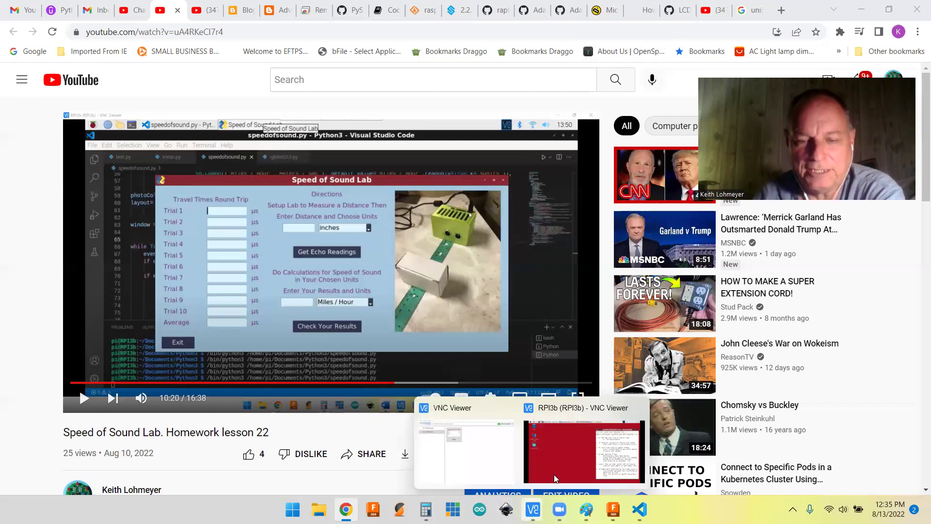
Switch to the RPI3b remote desktop showing the makePyOpenOnIcon notes.
click(562, 452)
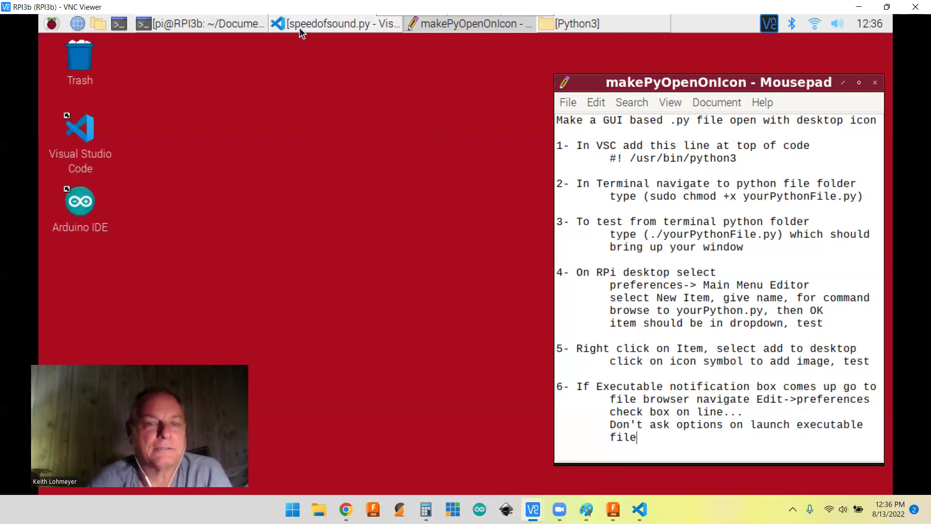
click(323, 24)
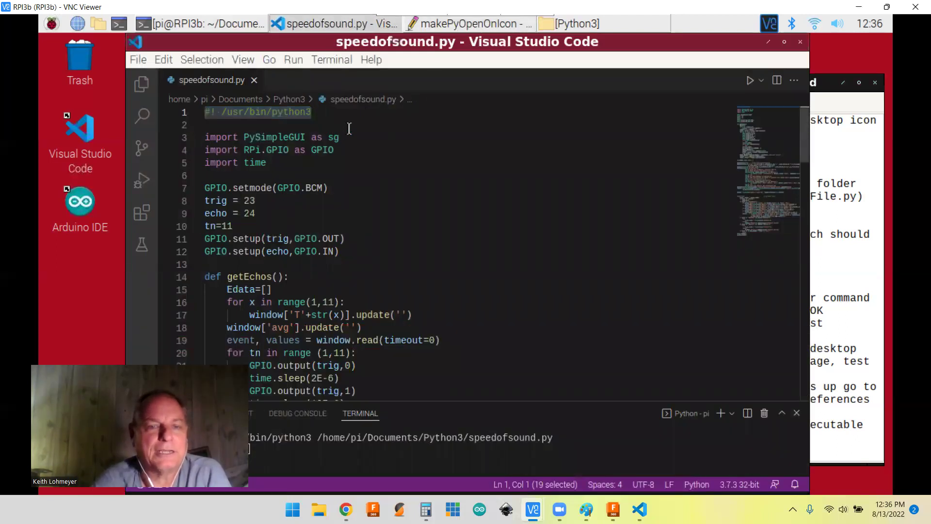
click(257, 119)
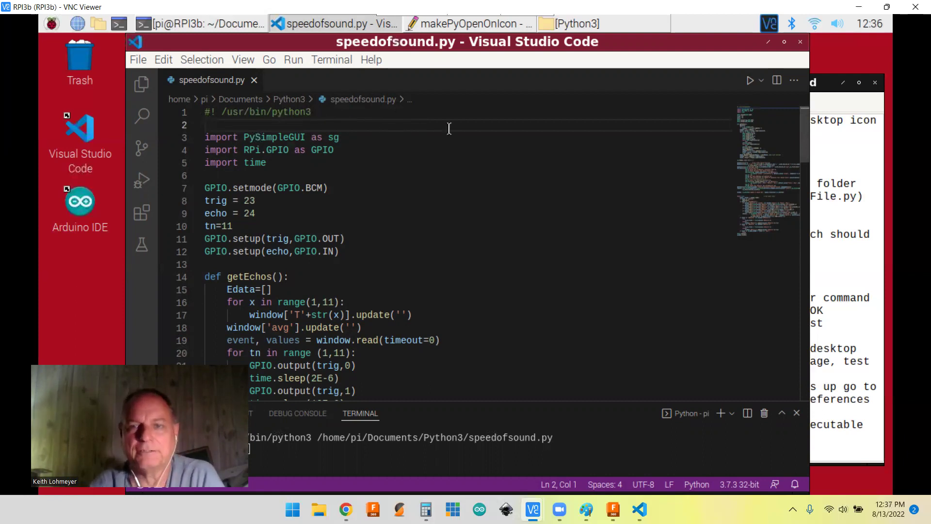
click(316, 25)
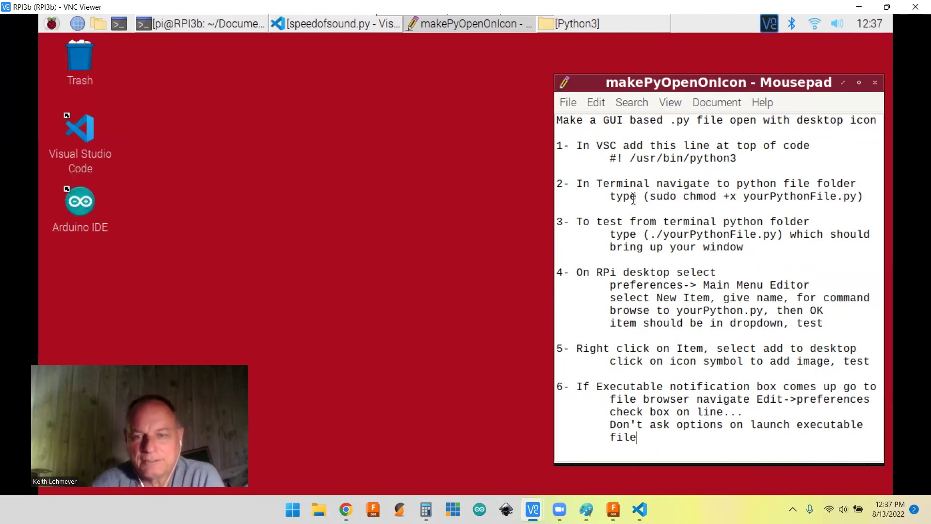
Restore the Documents/Python3 terminal and move it higher on the desktop.
click(203, 23)
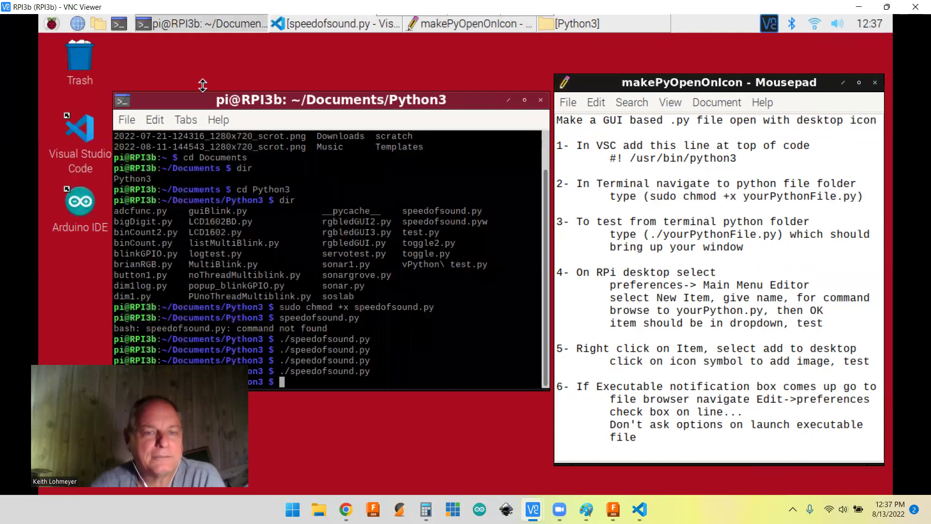
drag(194, 99, 197, 69)
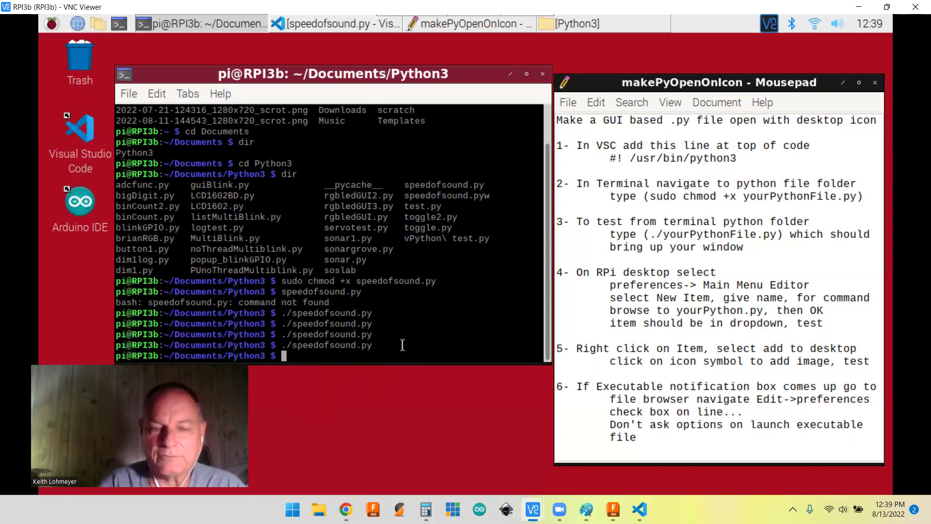
Rerun ./speedofsound.py, confirm the lab window opens, exit it, and minimize the terminal.
key(Up)
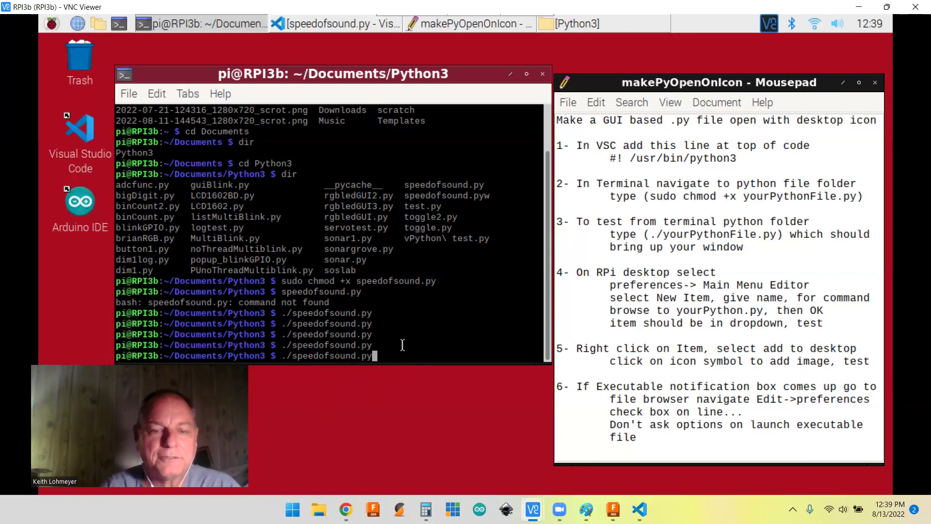
key(Return)
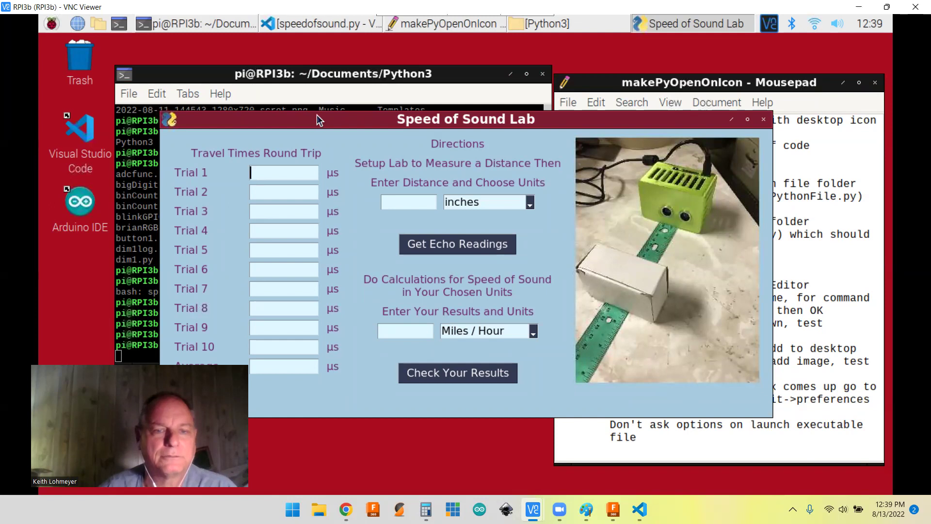
drag(319, 120, 394, 64)
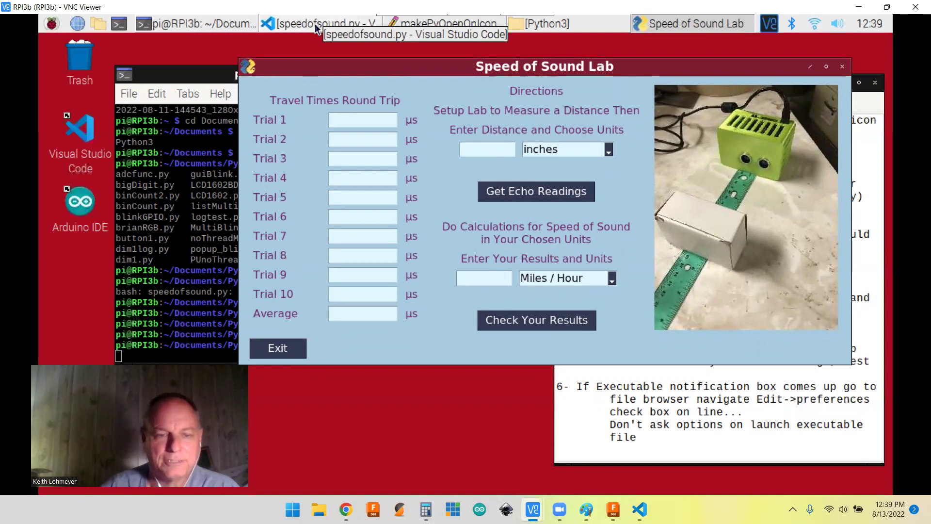
click(278, 349)
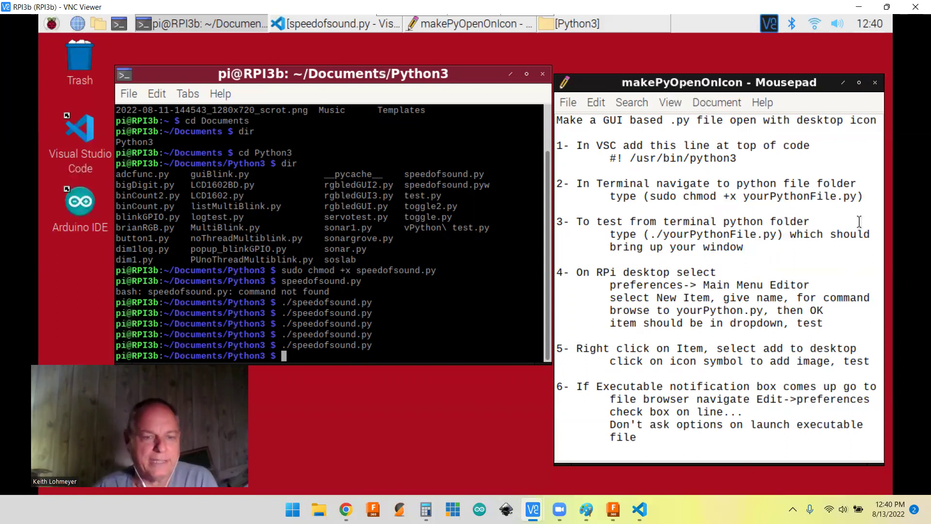
click(189, 21)
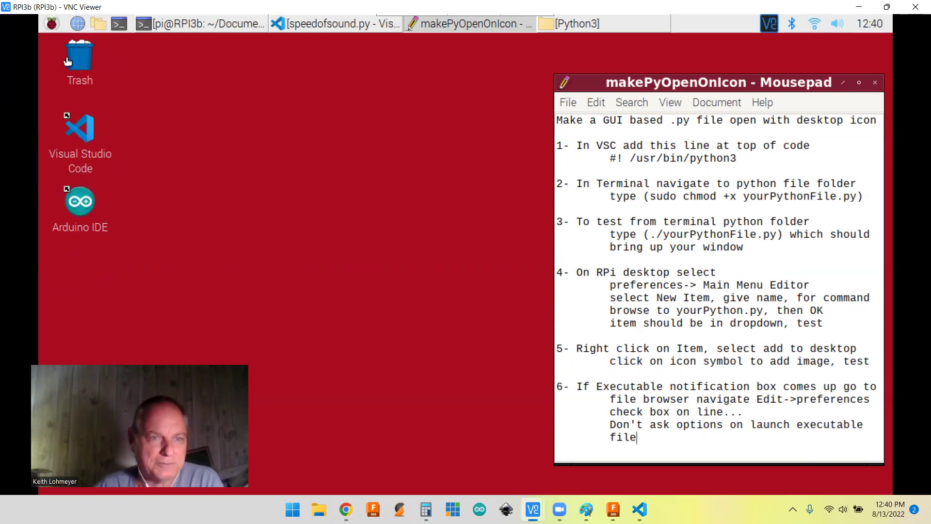
Launch Preferences > Main Menu Editor from the Raspberry menu and nudge its window up.
click(50, 25)
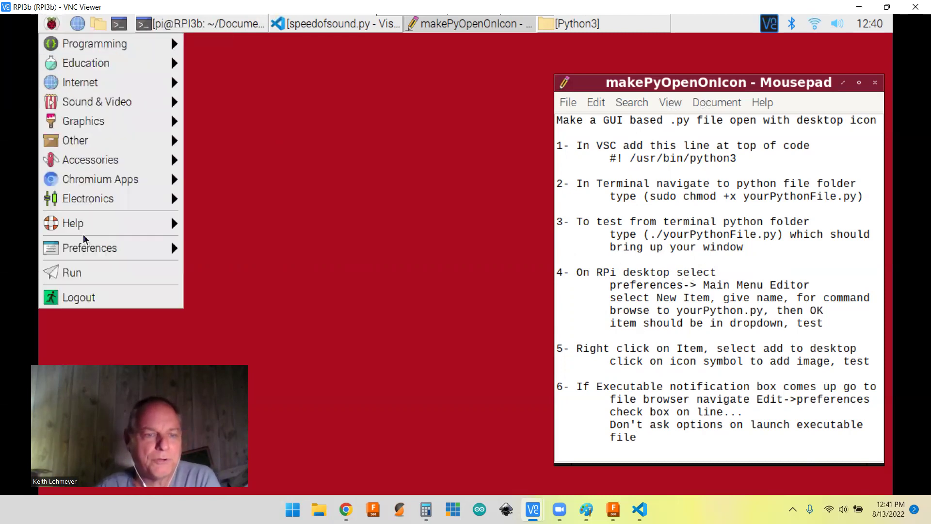
mouse_move(88, 248)
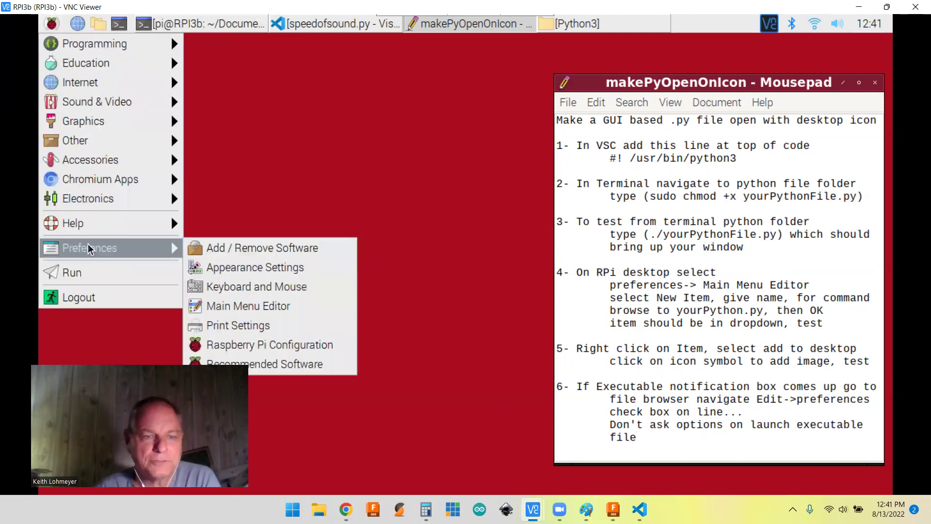
click(277, 306)
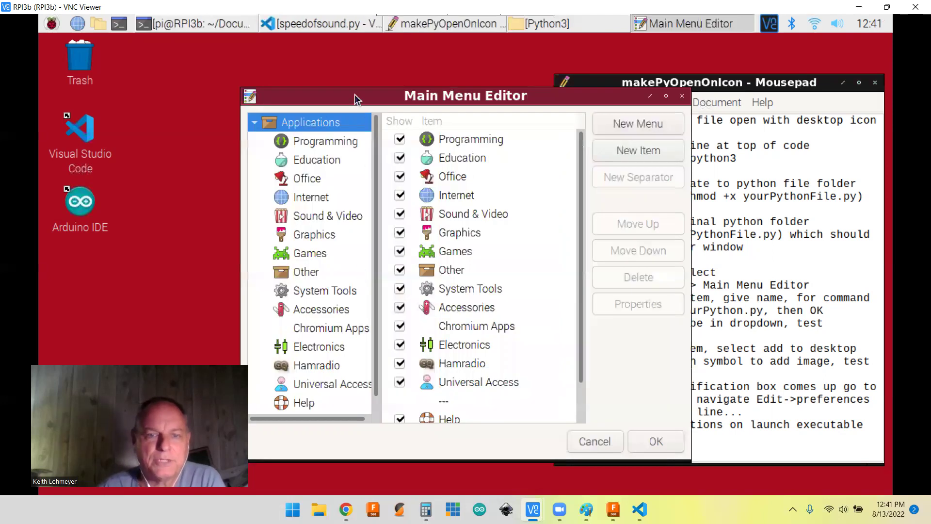
drag(354, 94, 359, 67)
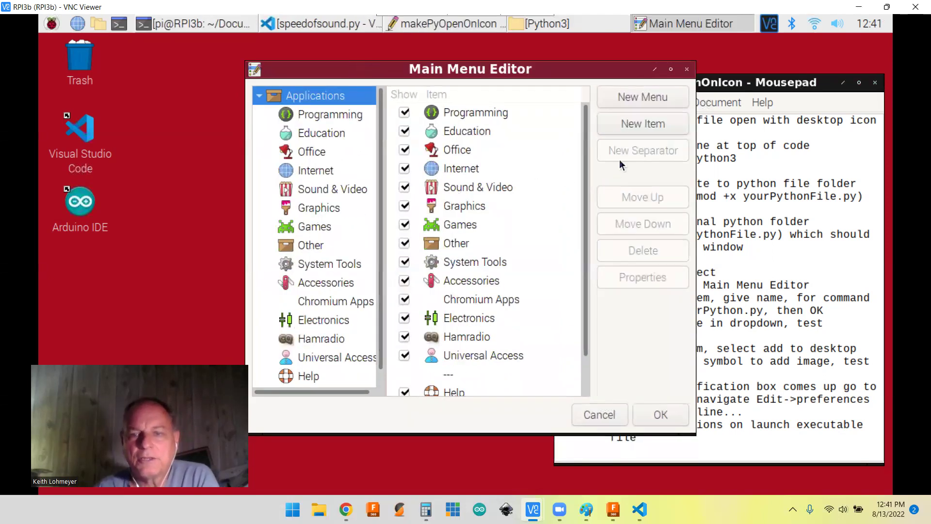
Create a new menu launcher item and shift the editor windows left to uncover the notes.
click(650, 122)
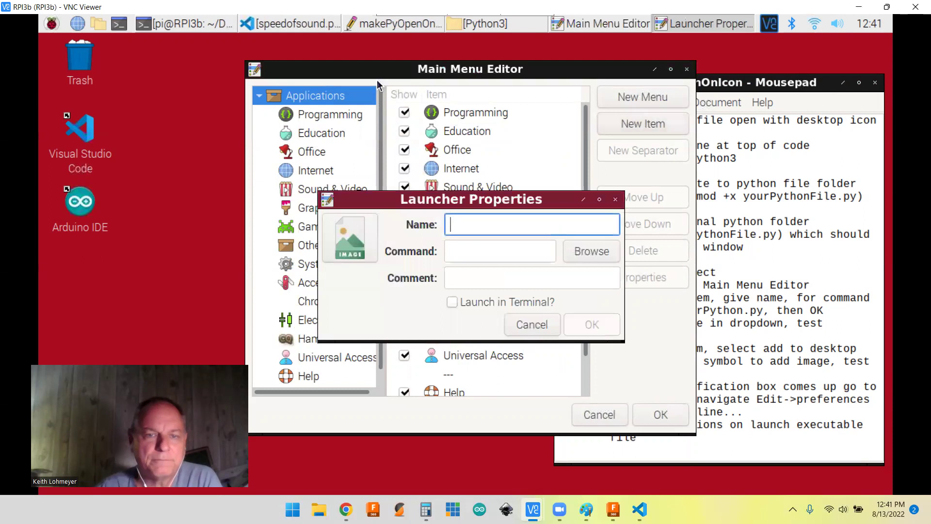
drag(362, 70, 280, 57)
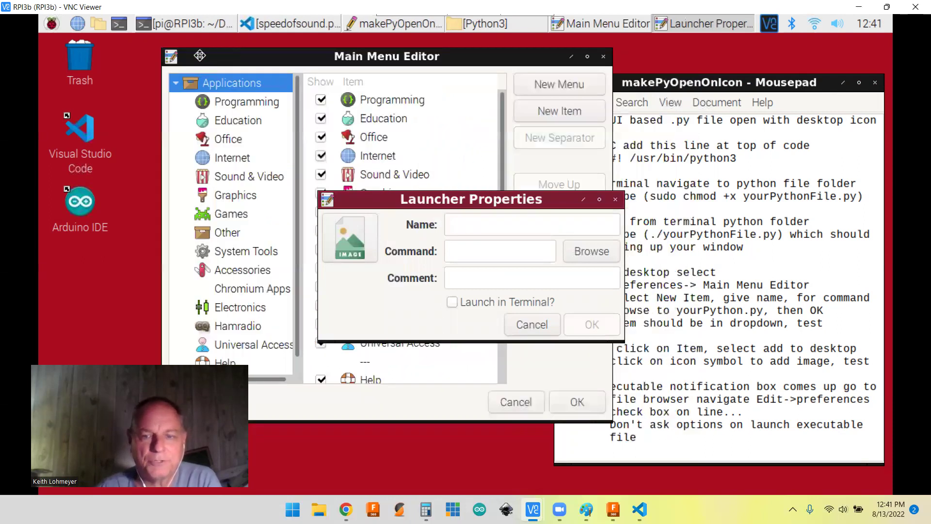
drag(199, 55, 119, 53)
drag(358, 199, 246, 123)
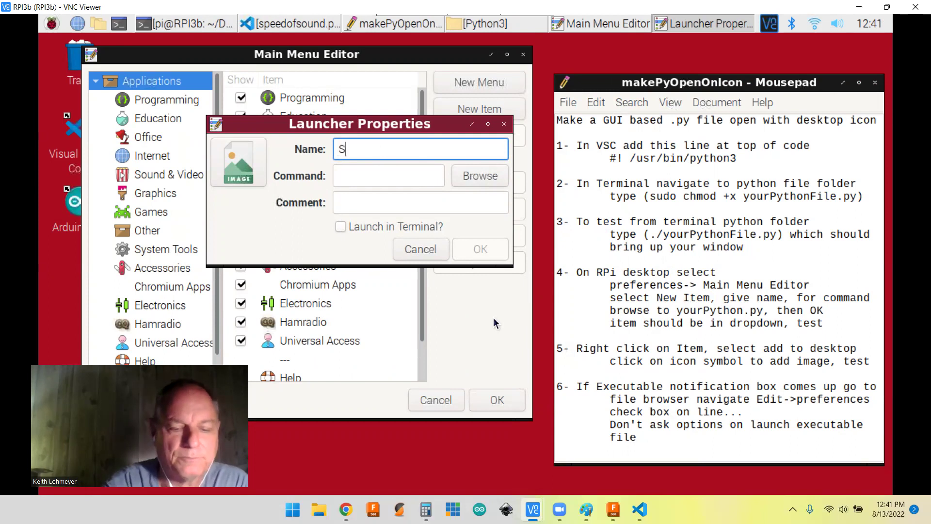
Enter 'Speed of Sound Lab' as the new launcher's name.
text(peed)
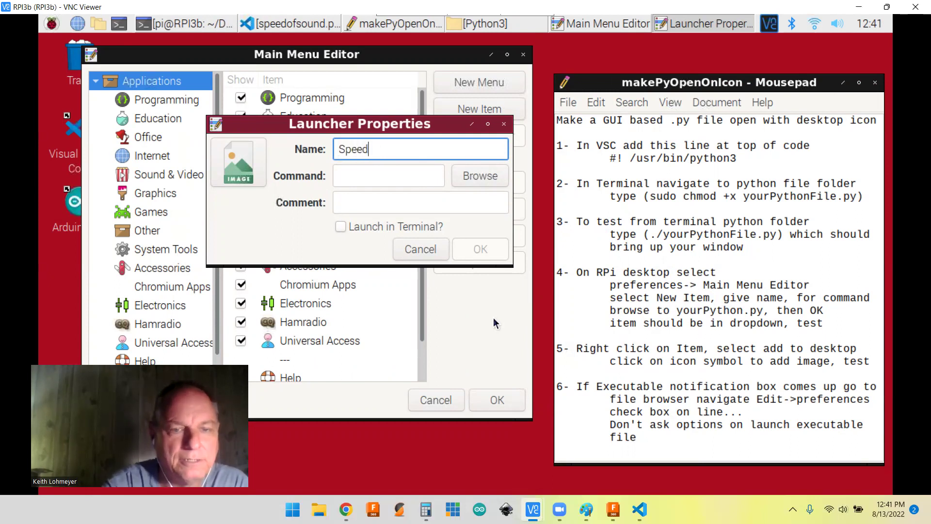
text( of )
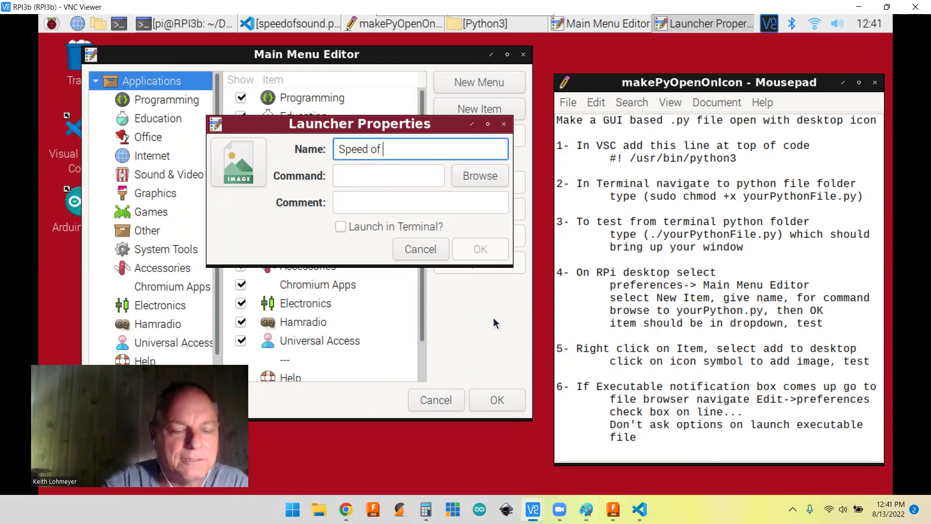
text(Sou)
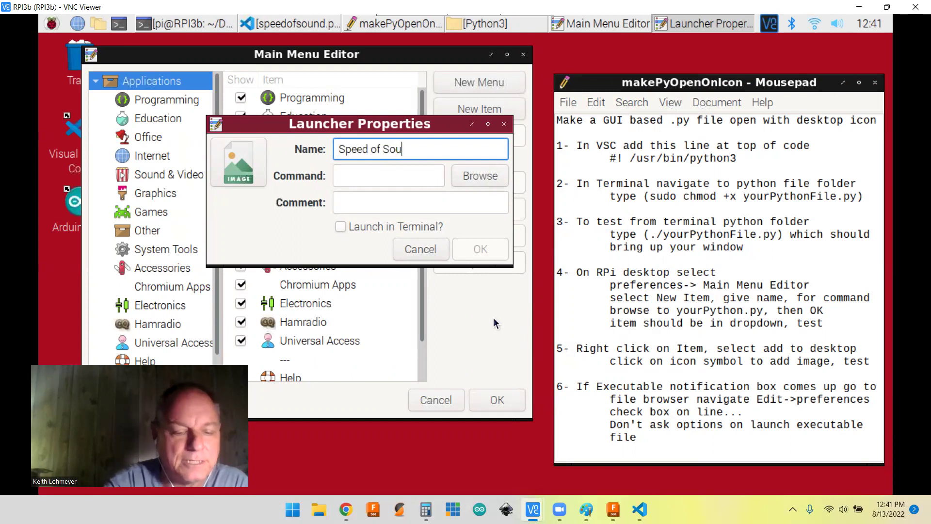
text(nd)
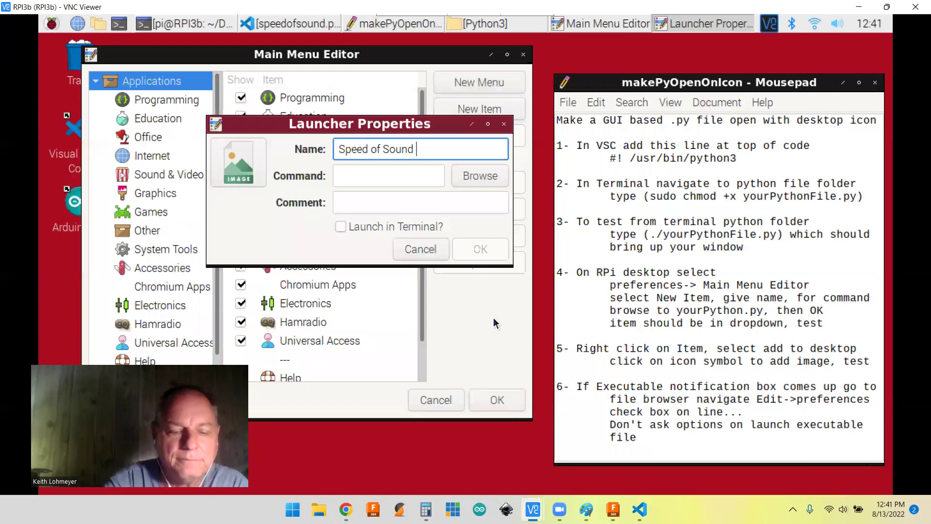
text( Lab)
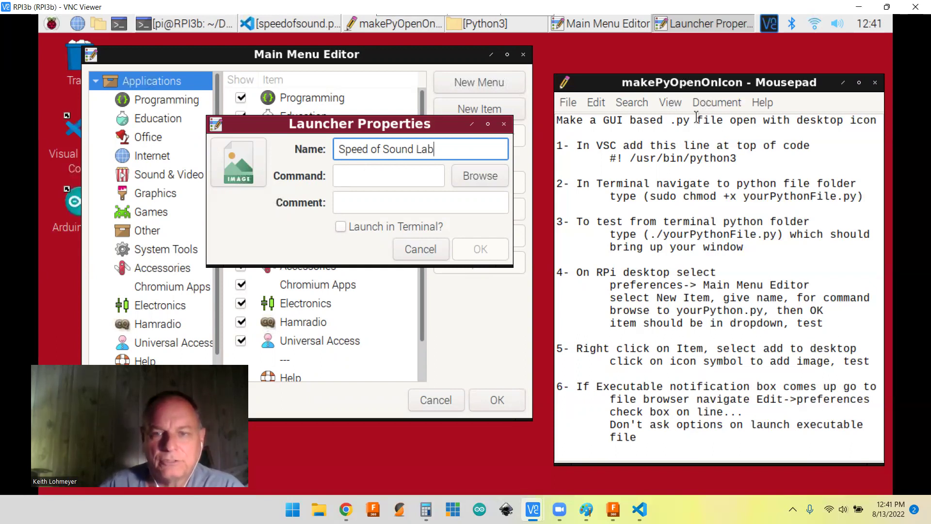
Set the launcher command to speedofsound.py in Documents/Python3 and confirm the launcher.
click(483, 178)
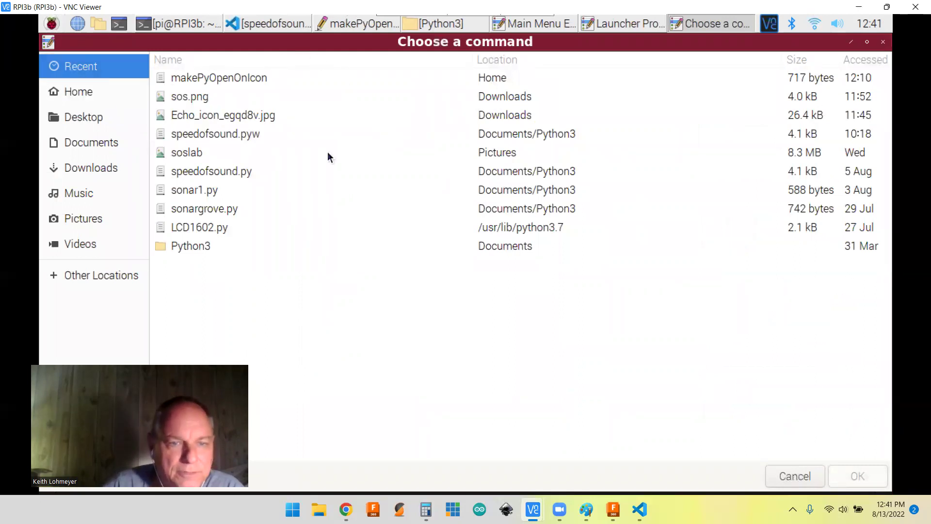
click(221, 172)
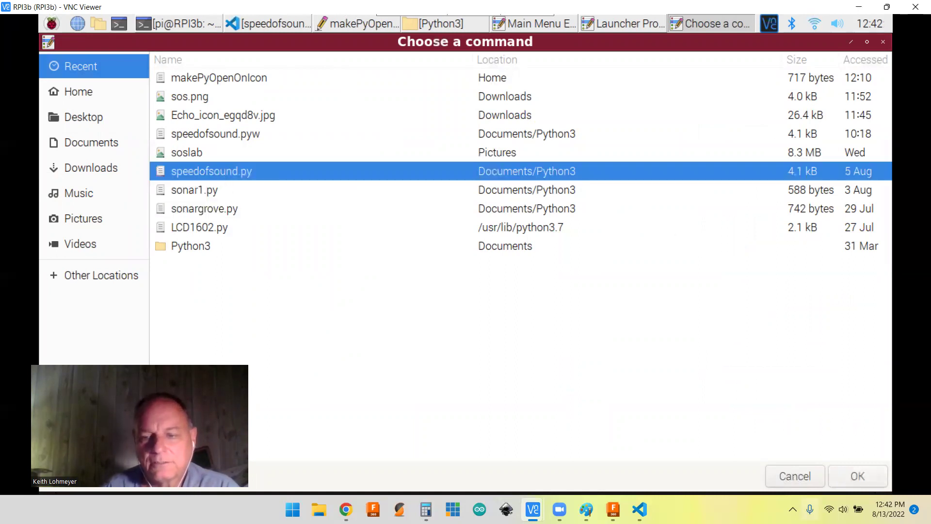
click(854, 477)
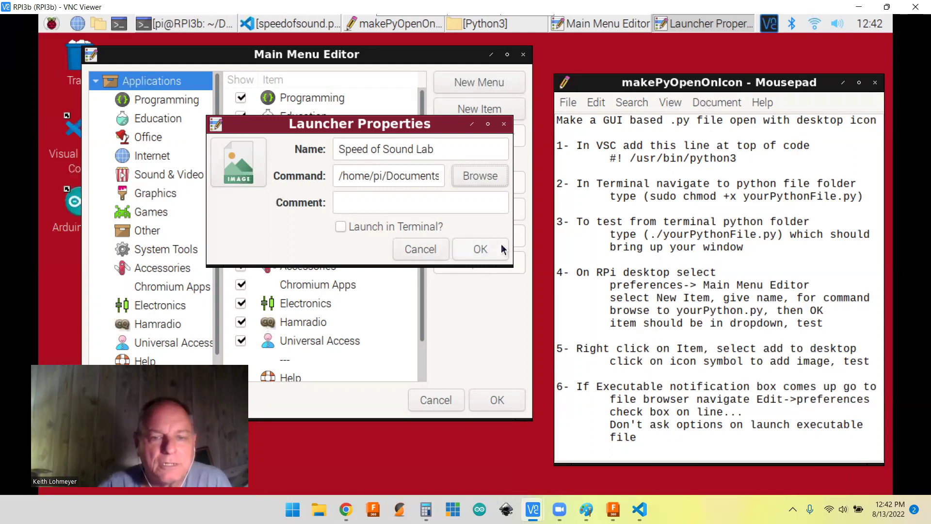
click(476, 253)
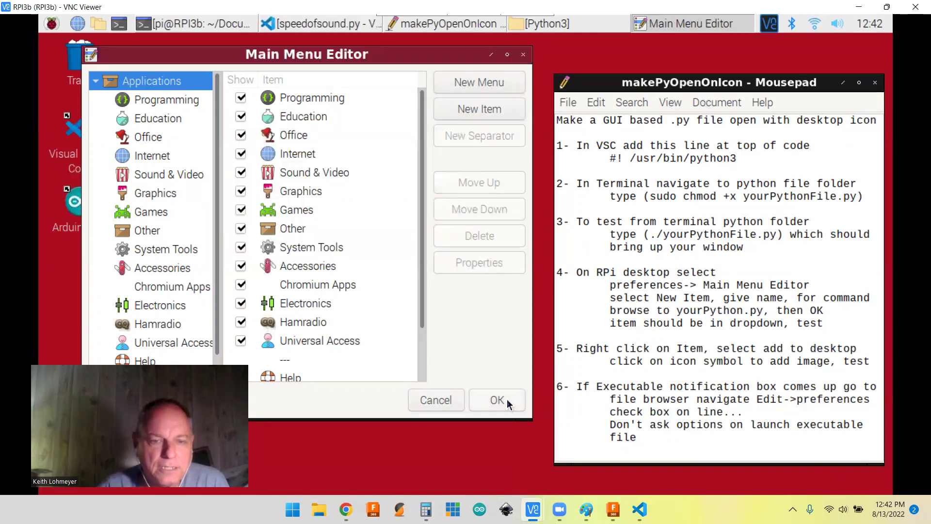
Check that Speed of Sound Lab is listed in the menu, then save and close the editor.
scroll(397, 283, down, 1)
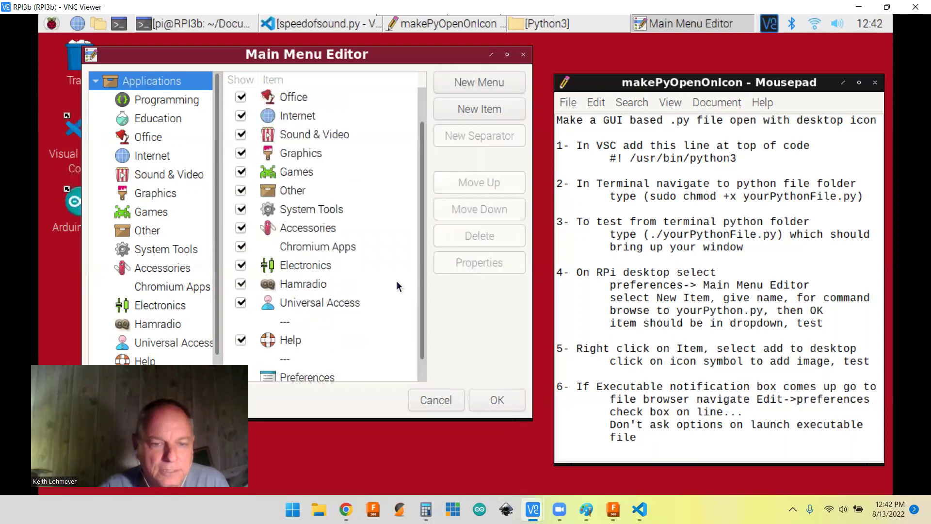
scroll(397, 286, down, 1)
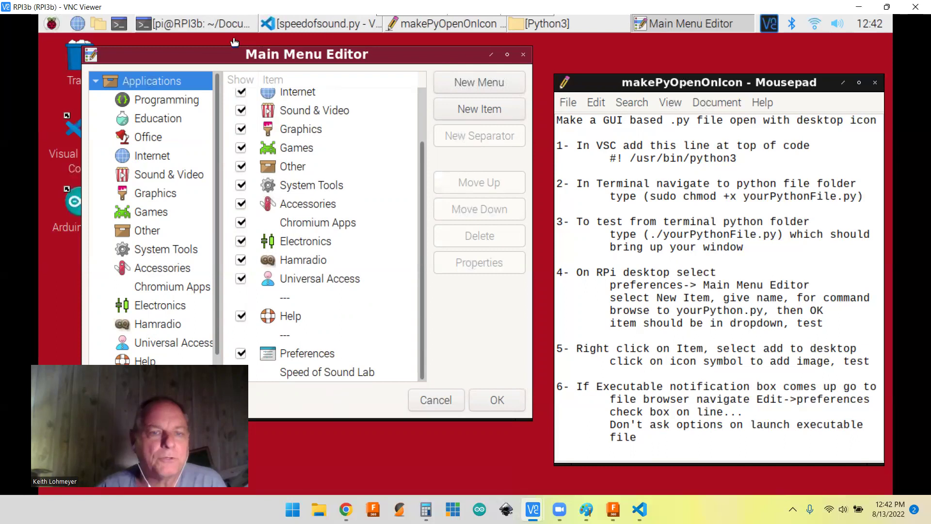
drag(216, 54, 291, 43)
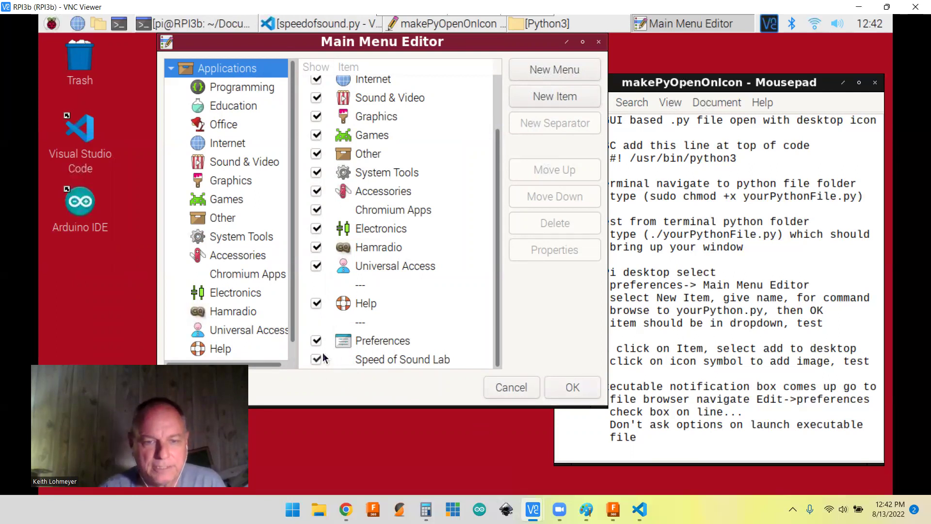
click(571, 389)
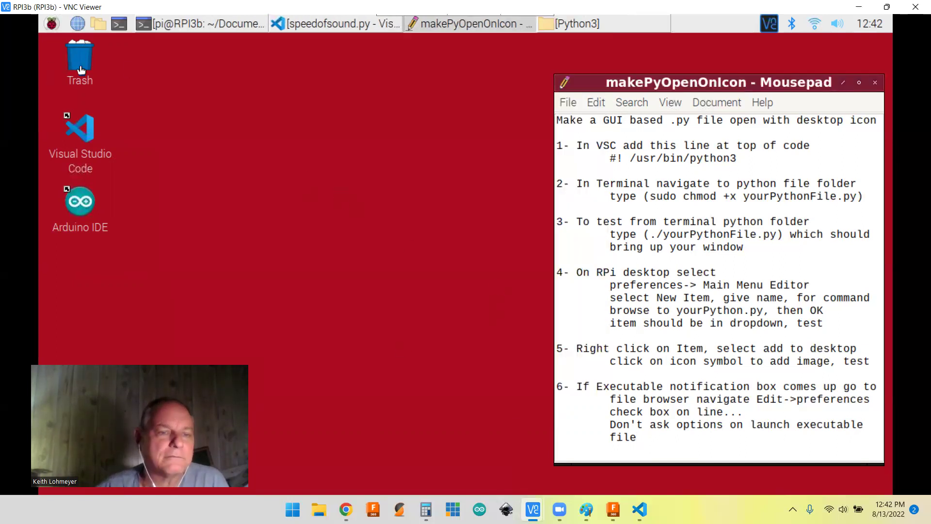
click(52, 23)
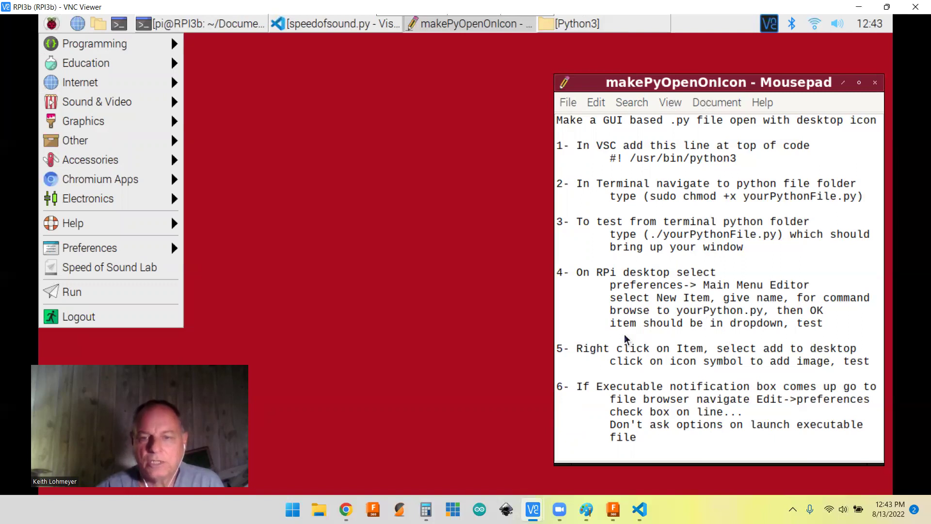
click(123, 271)
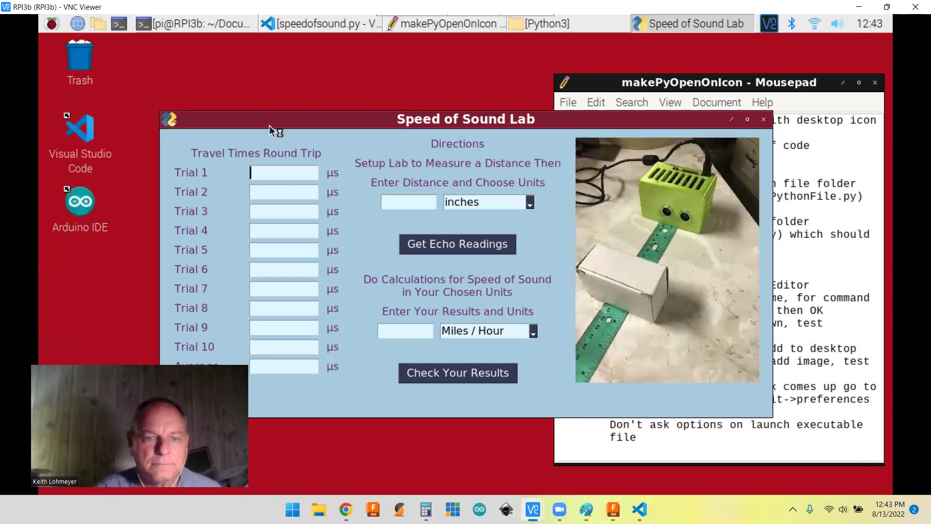
drag(270, 116, 285, 35)
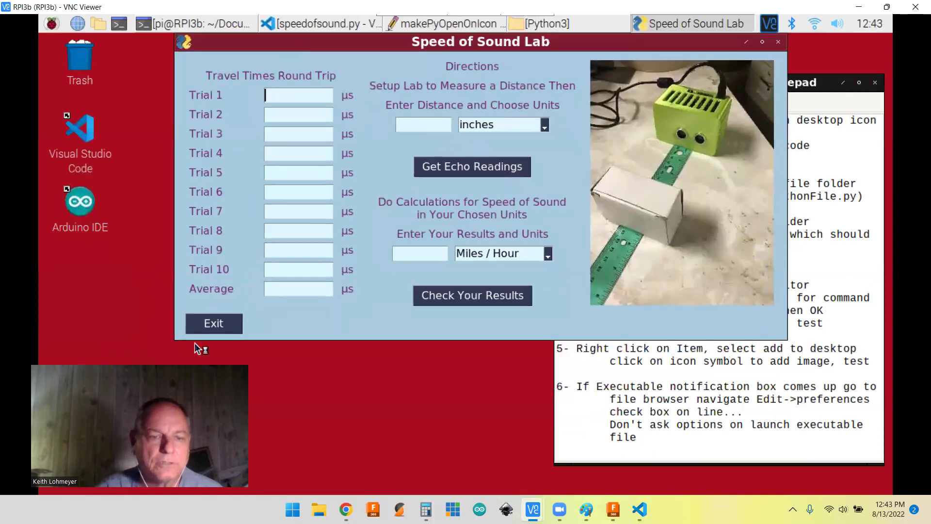
click(209, 327)
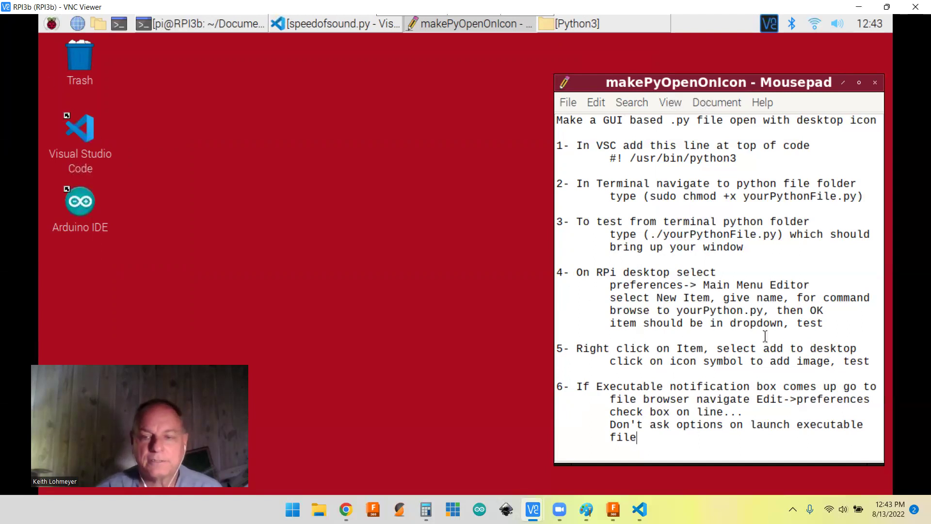
Add the Speed of Sound Lab menu entry to the desktop using its right-click option.
click(54, 28)
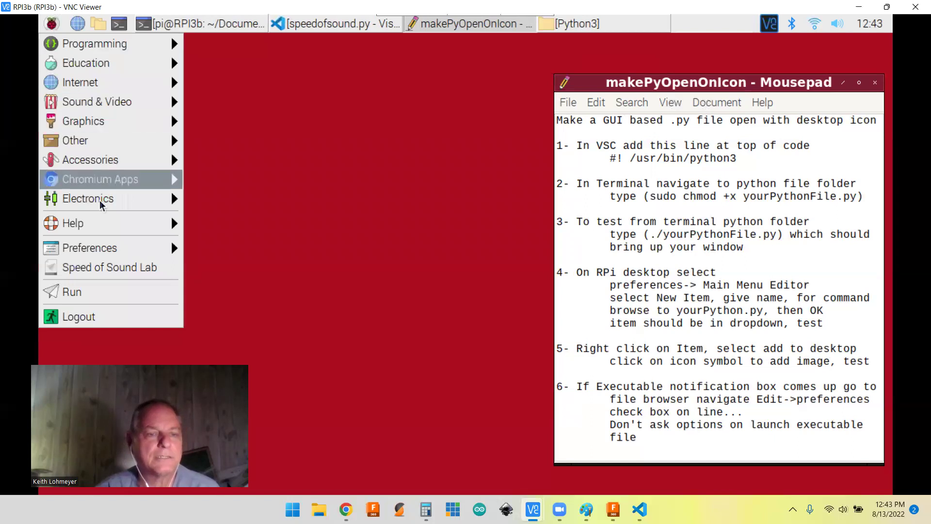
right_click(133, 270)
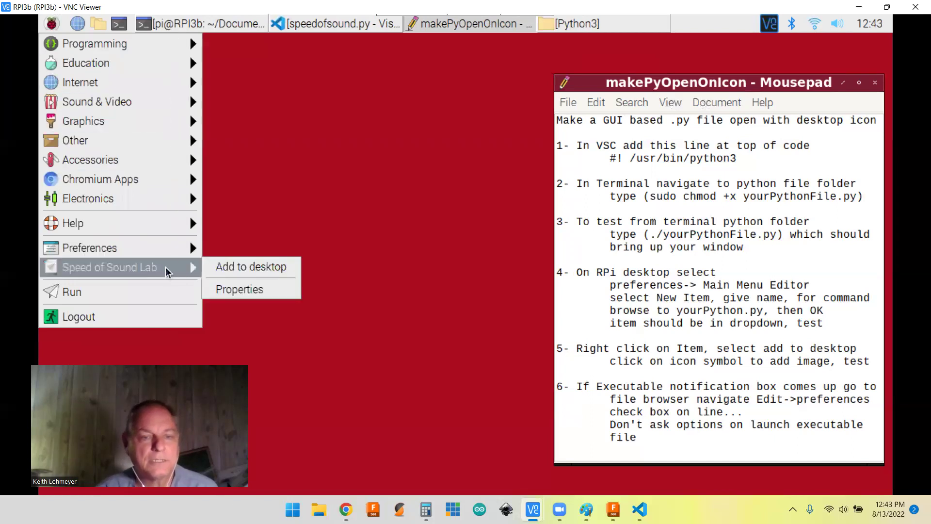
click(251, 268)
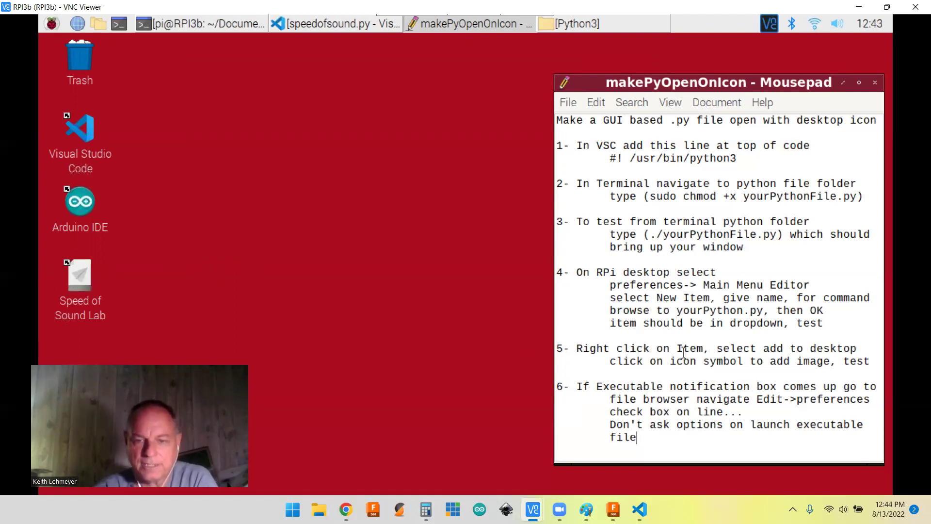
Open the Speed of Sound Lab shortcut's File Properties and start choosing a new icon.
right_click(84, 277)
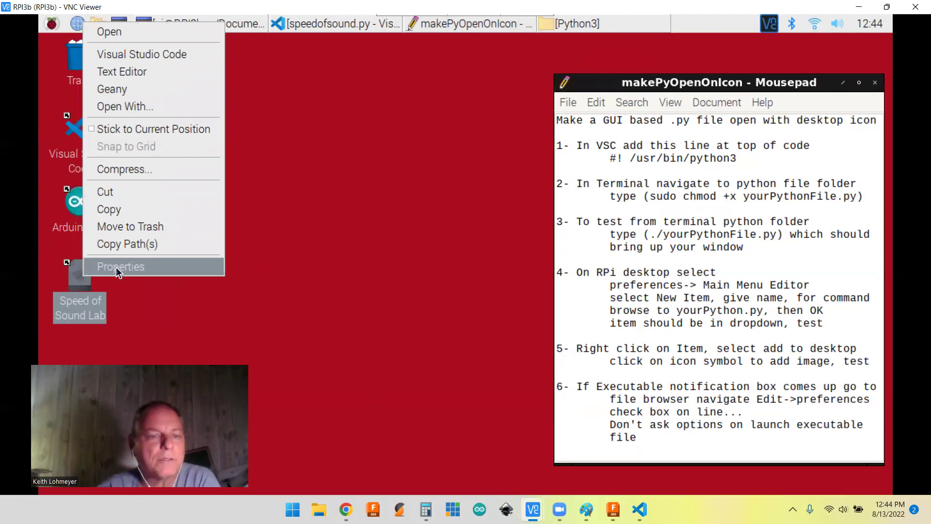
click(115, 266)
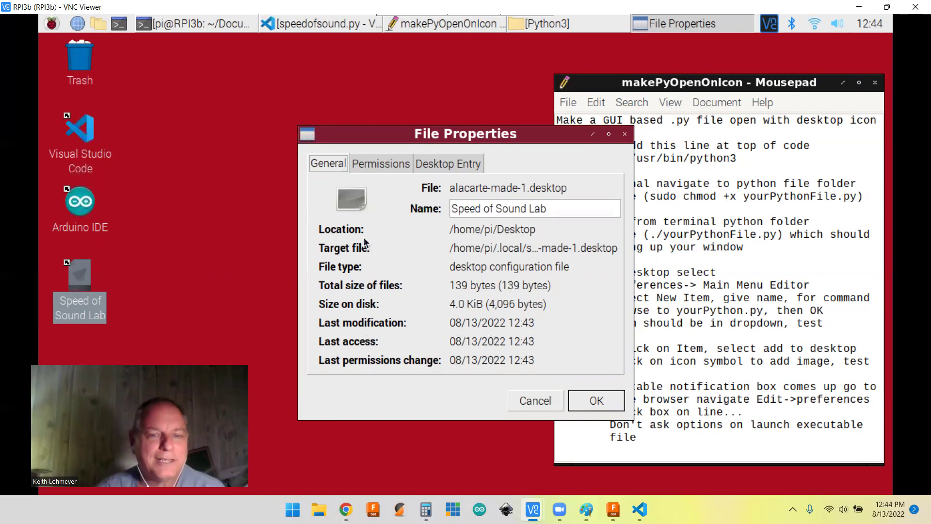
click(352, 199)
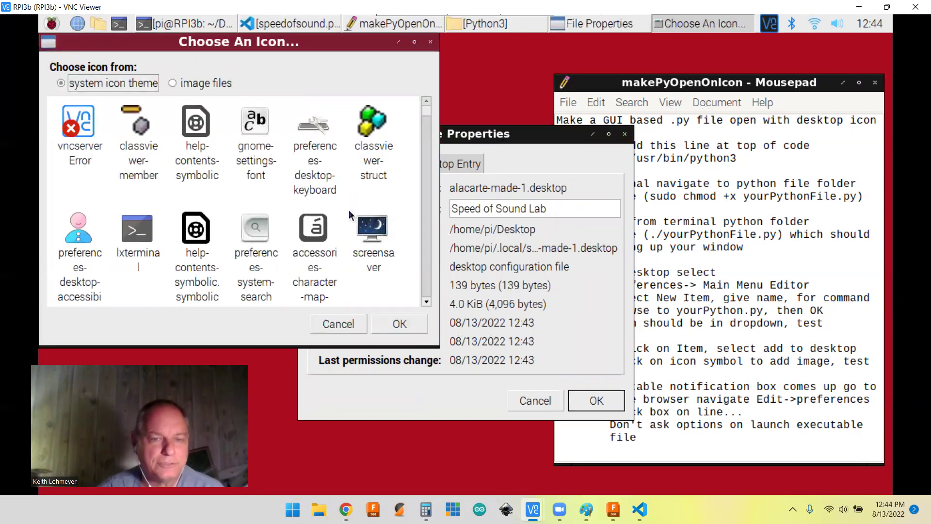
Set the shortcut's icon to the sos.png image file and apply it in File Properties.
scroll(348, 210, down, 5)
scroll(352, 220, down, 6)
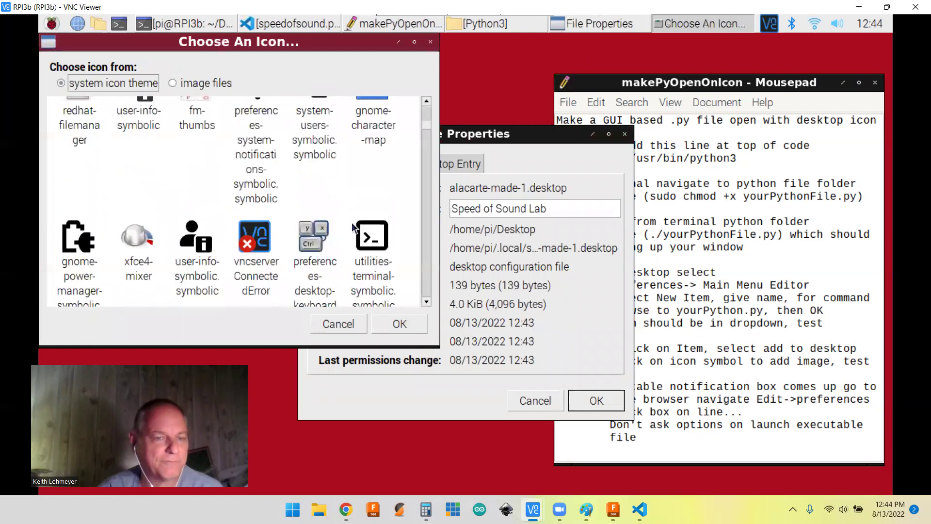
scroll(339, 209, up, 1)
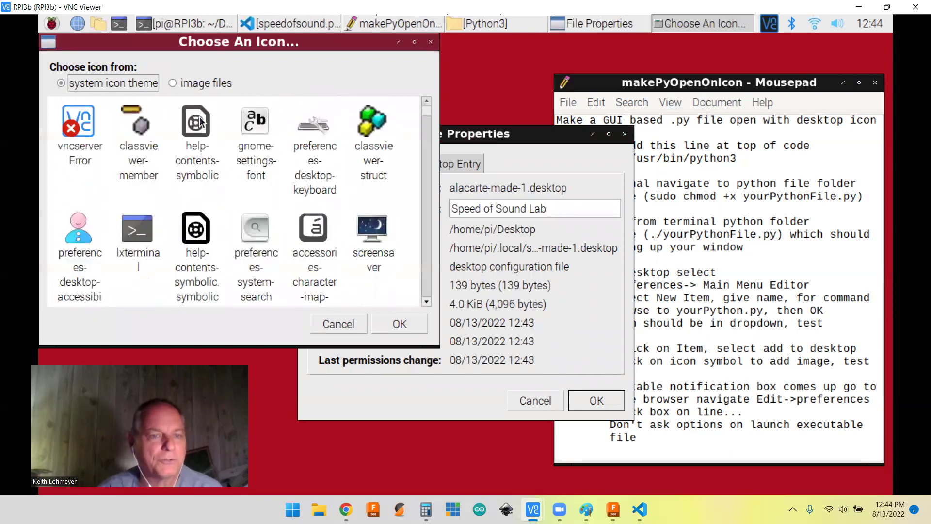
click(193, 85)
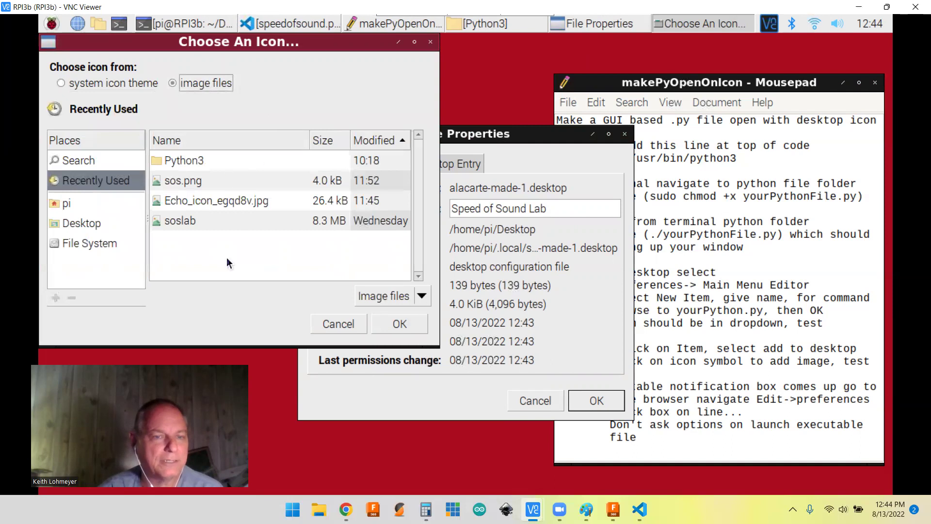
click(178, 183)
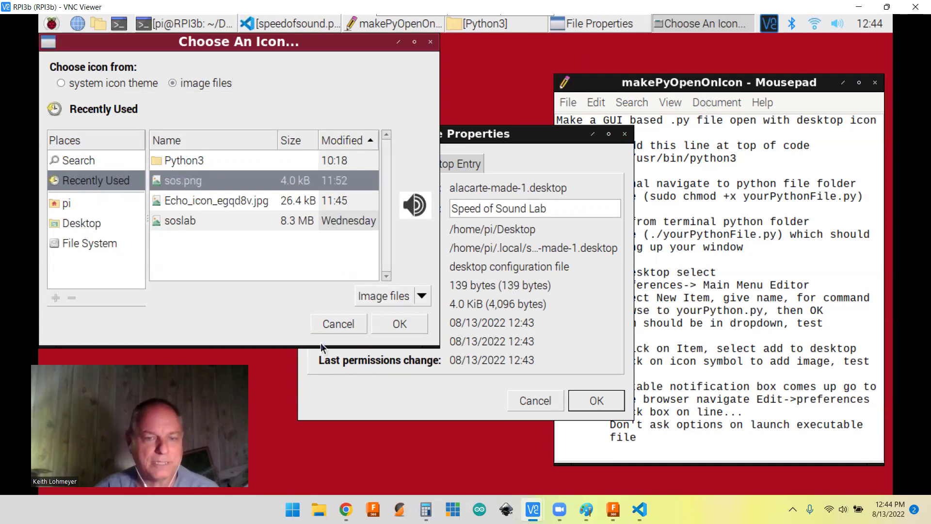
click(391, 328)
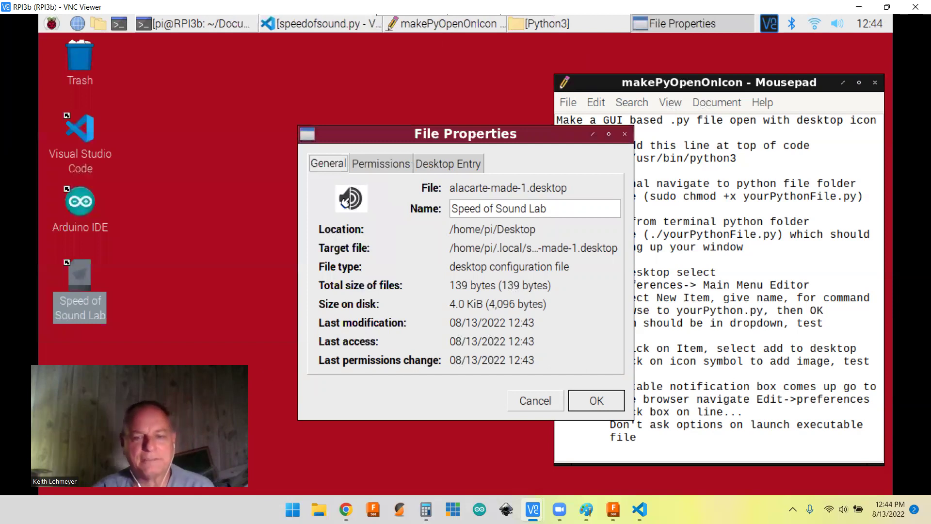
click(597, 400)
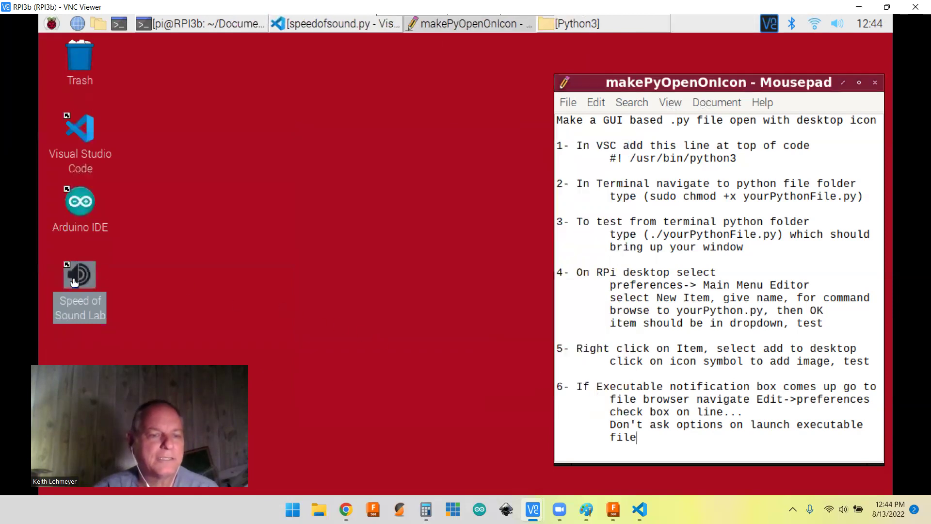
click(259, 294)
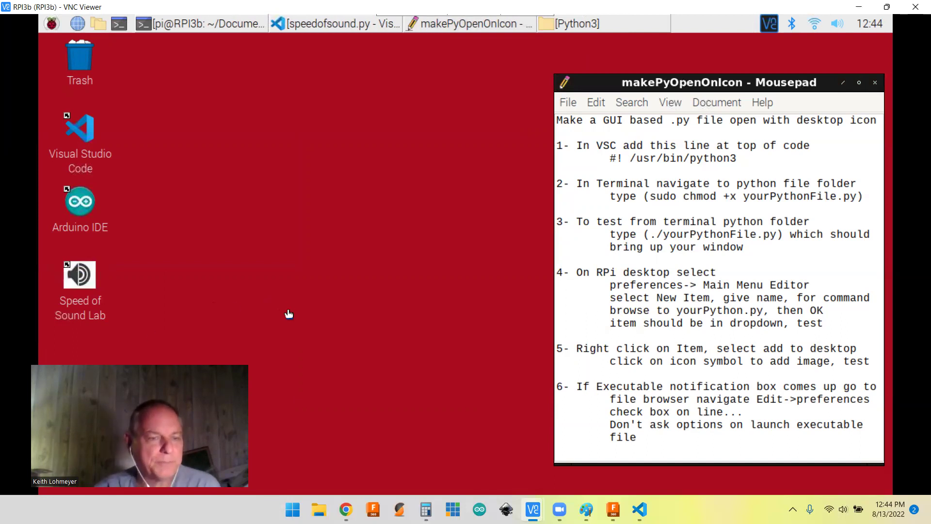
click(78, 275)
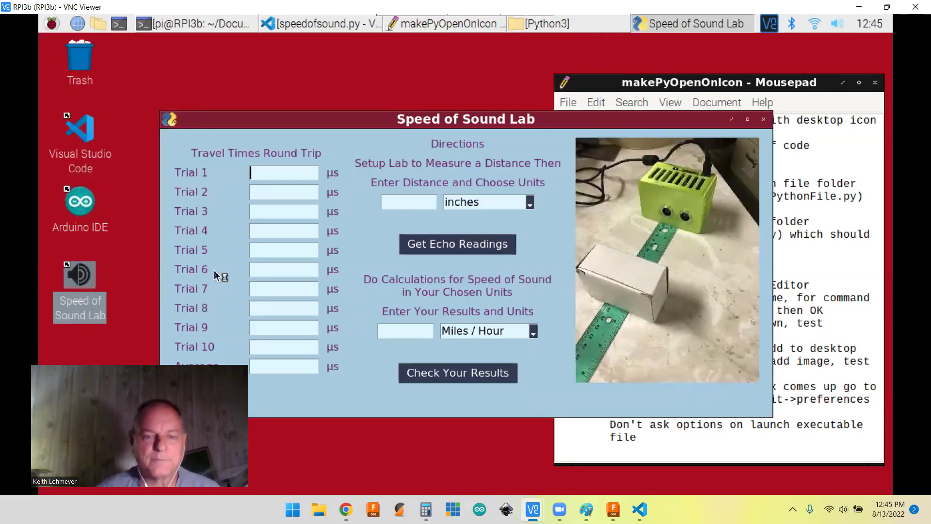
click(764, 121)
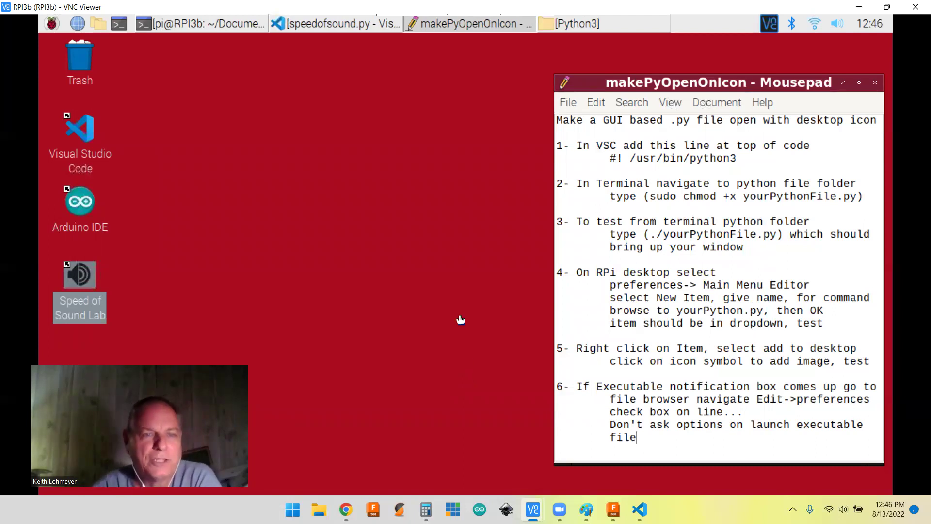
In File Manager preferences, uncheck 'Don't ask options on launch executable file'.
click(98, 24)
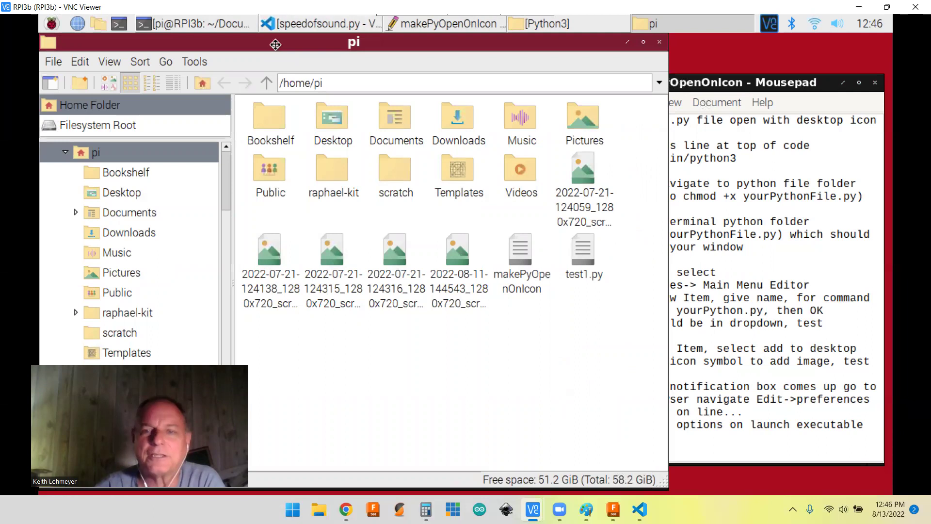
drag(275, 44, 456, 70)
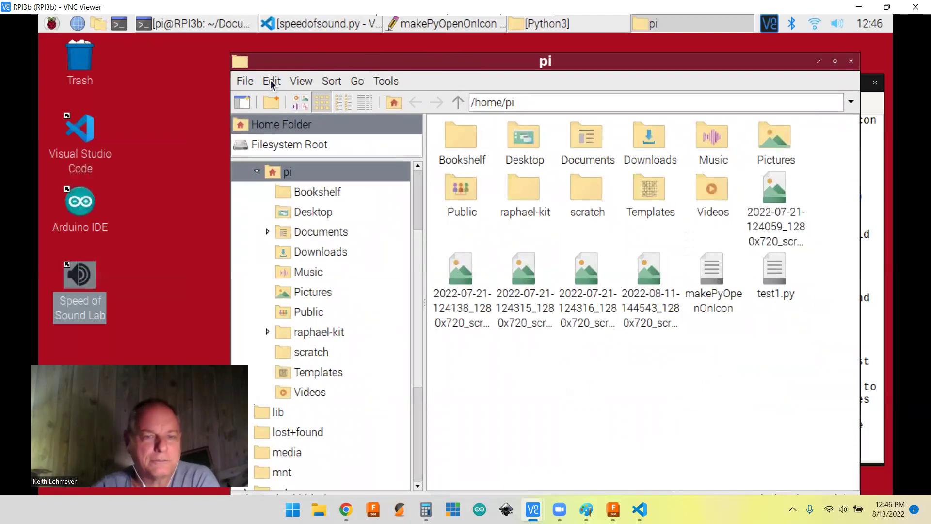
click(244, 81)
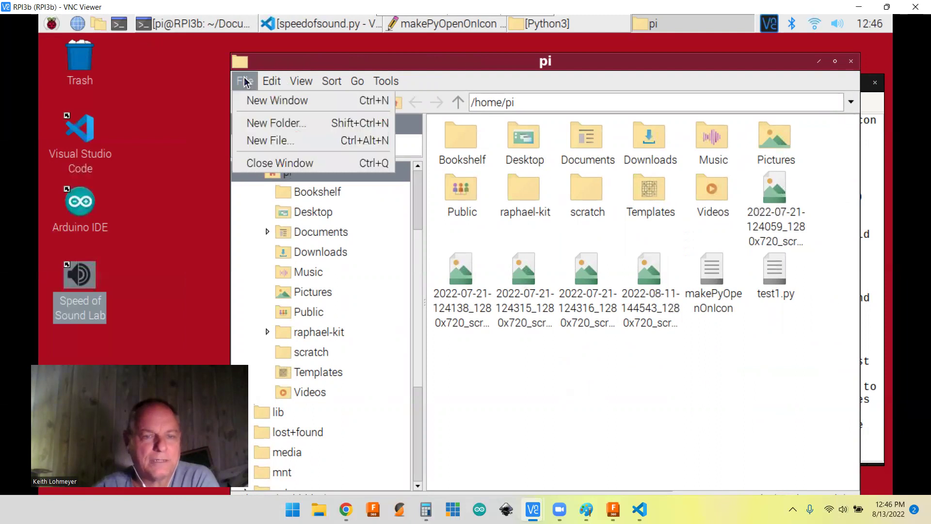
mouse_move(283, 87)
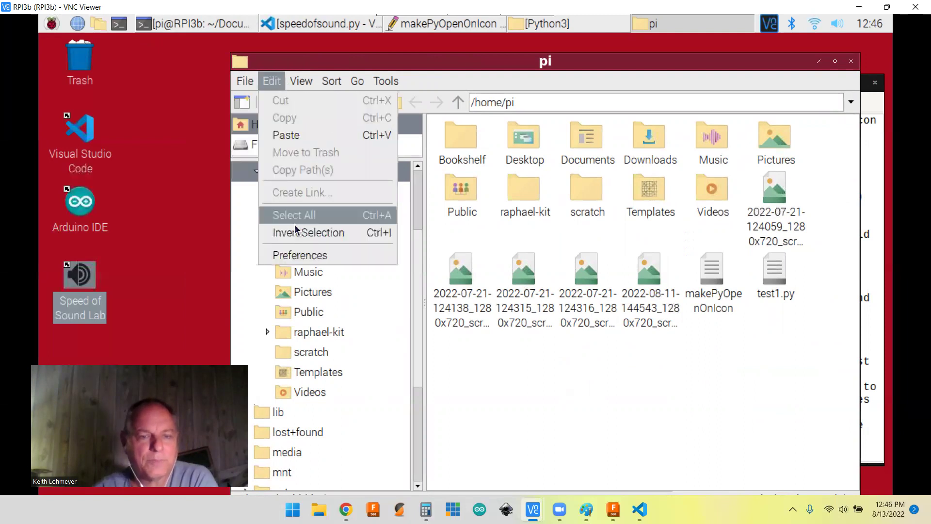
click(298, 256)
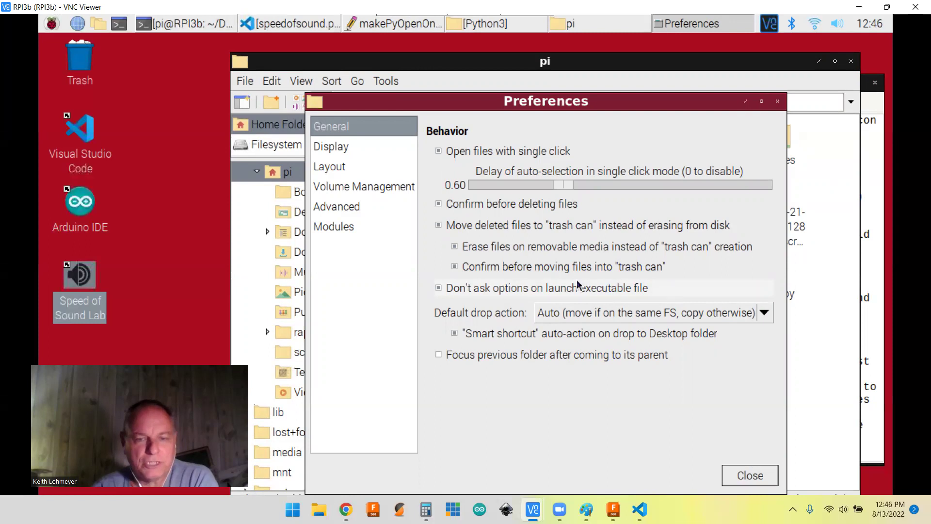
click(438, 288)
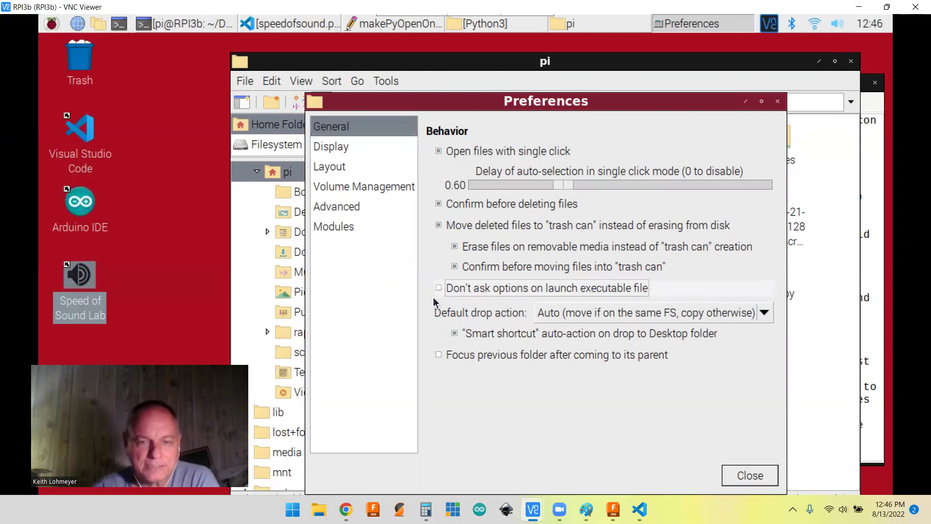
click(749, 475)
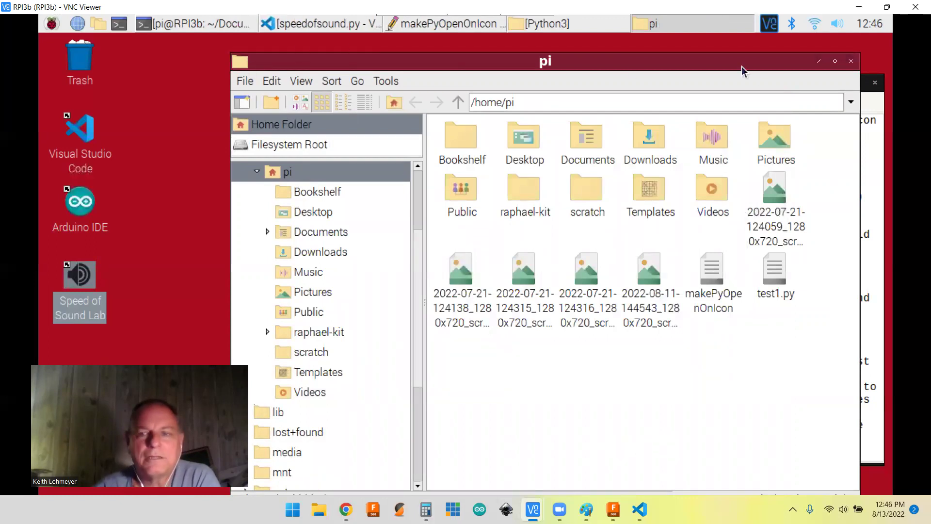
Minimize File Manager and run the Speed of Sound Lab icon, choosing Execute at the prompt.
click(819, 61)
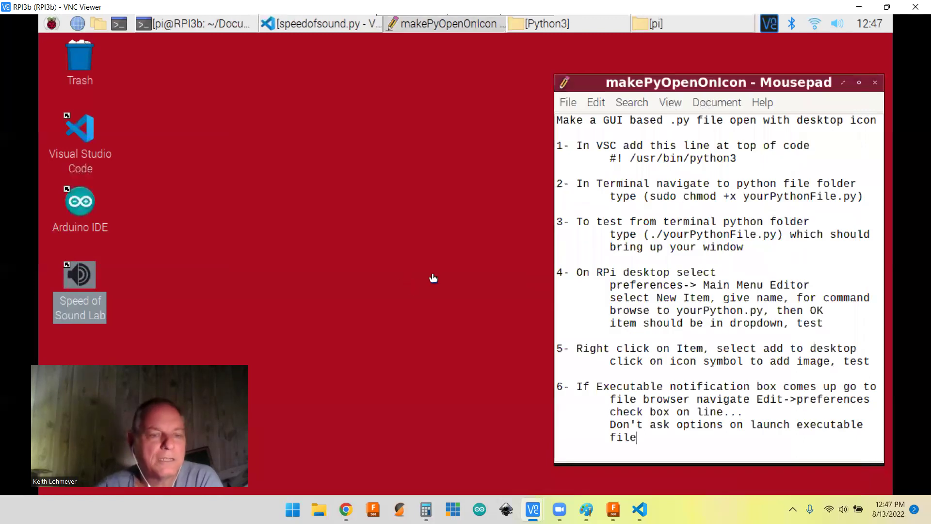
double_click(80, 282)
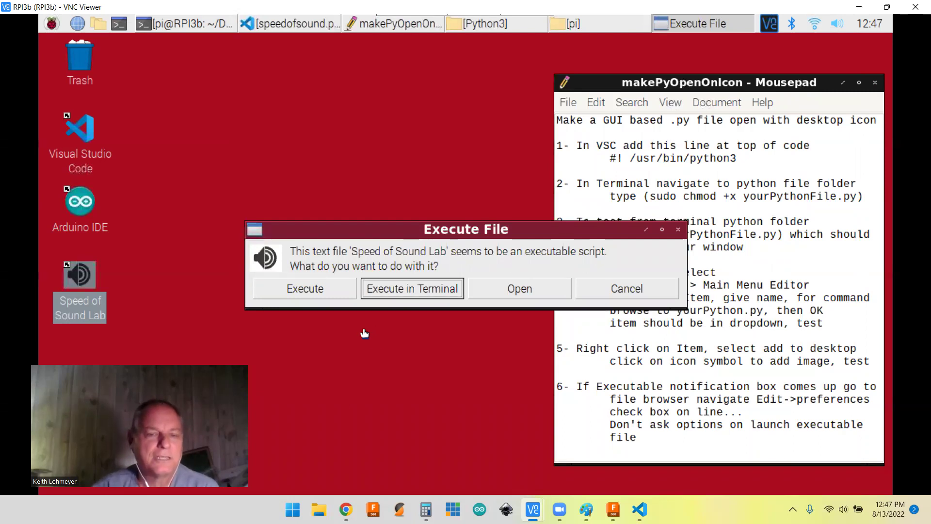
click(295, 290)
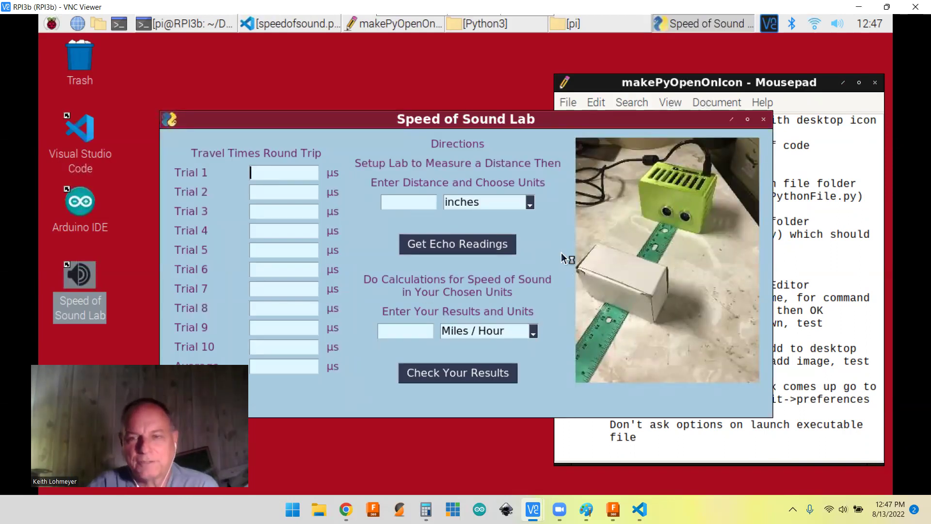
Close the lab window, then check 'Don't ask options on launch executable file' in File Manager preferences.
click(763, 121)
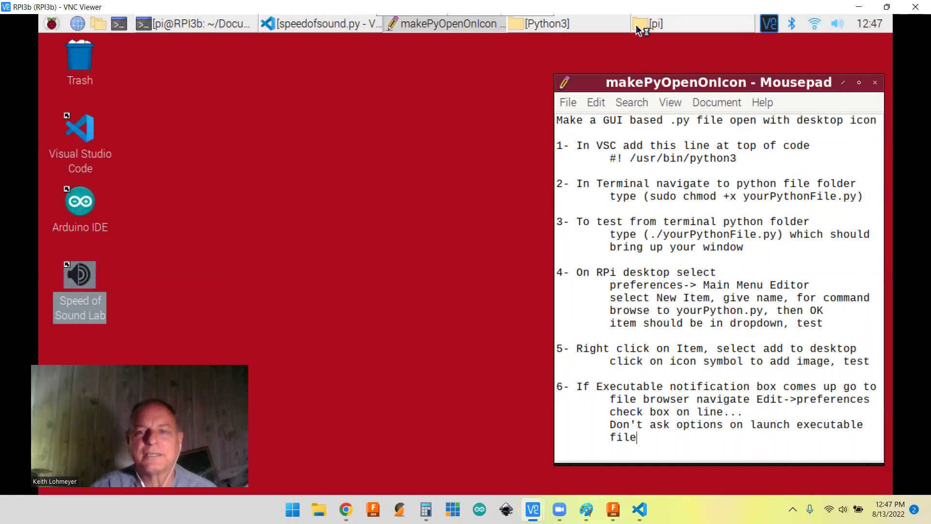
click(698, 30)
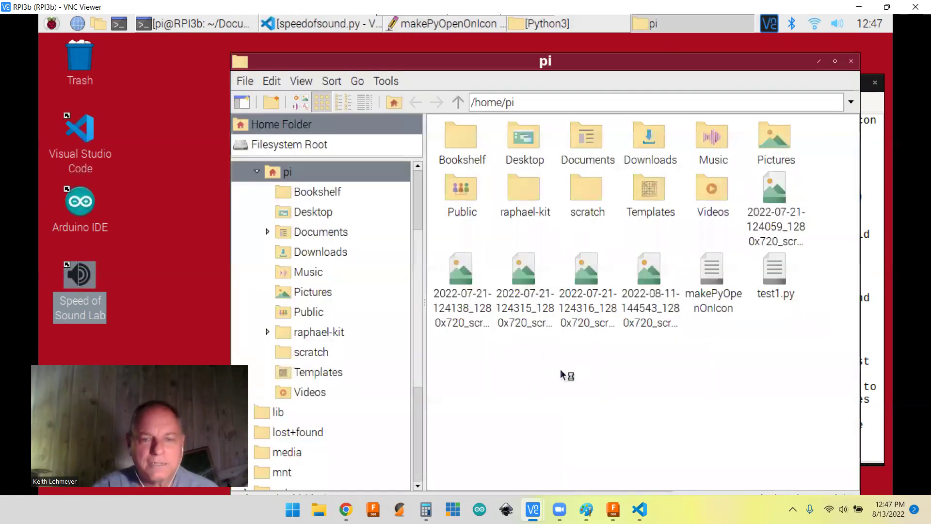
click(460, 281)
click(272, 81)
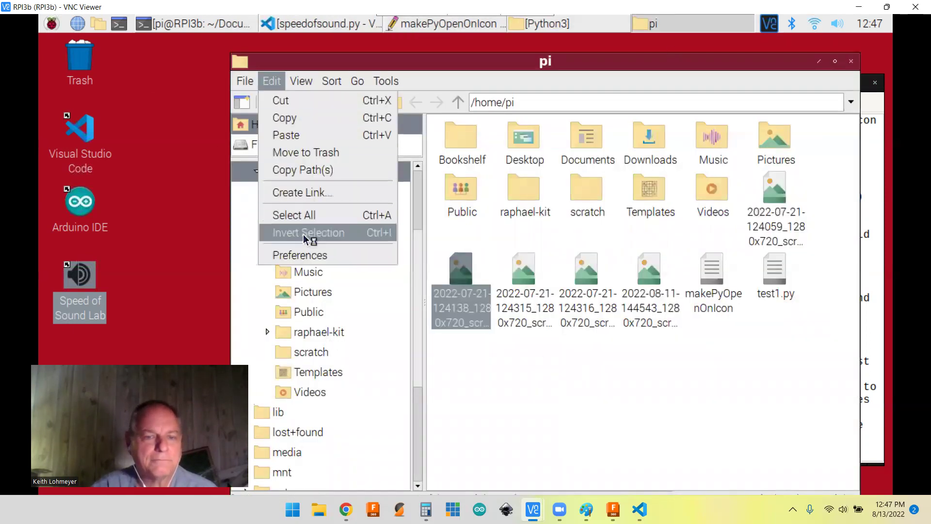
click(315, 257)
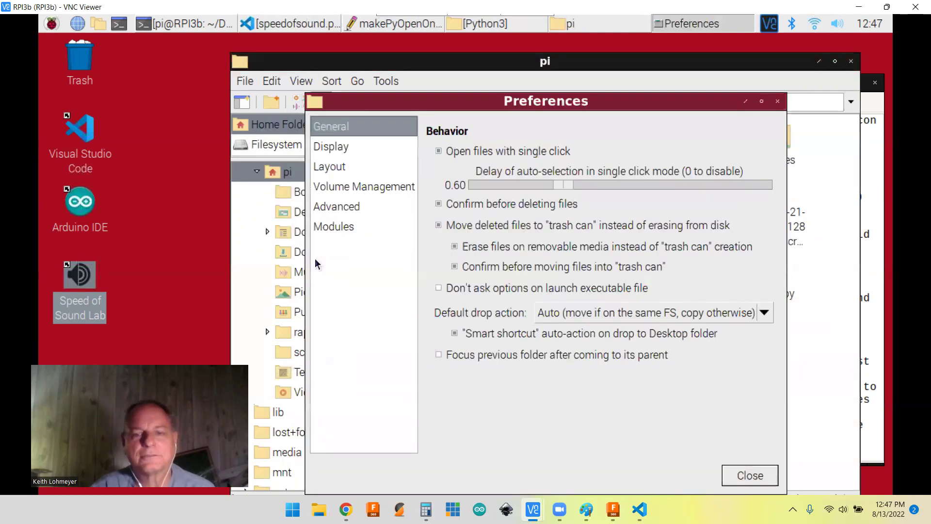
click(438, 288)
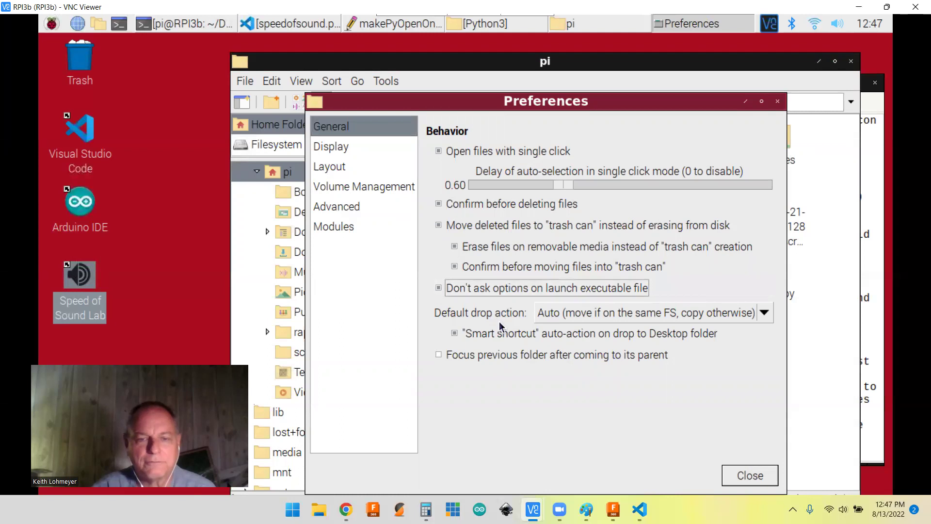
click(759, 480)
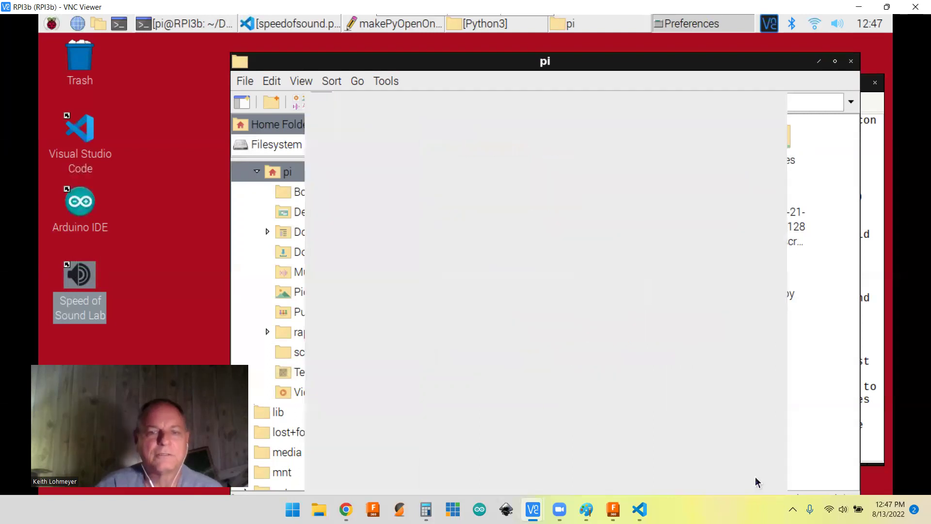
Close File Manager, launch the lab from its desktop icon, and move its window higher.
click(852, 61)
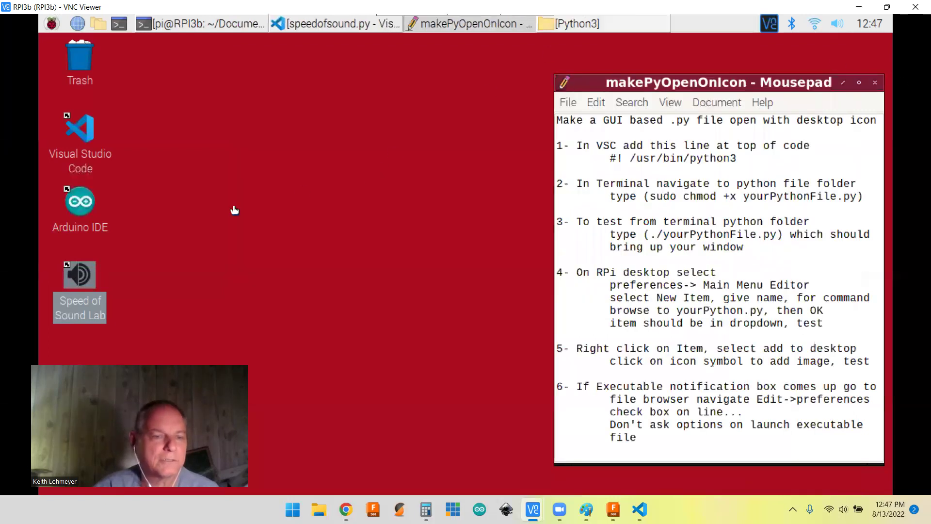
click(83, 275)
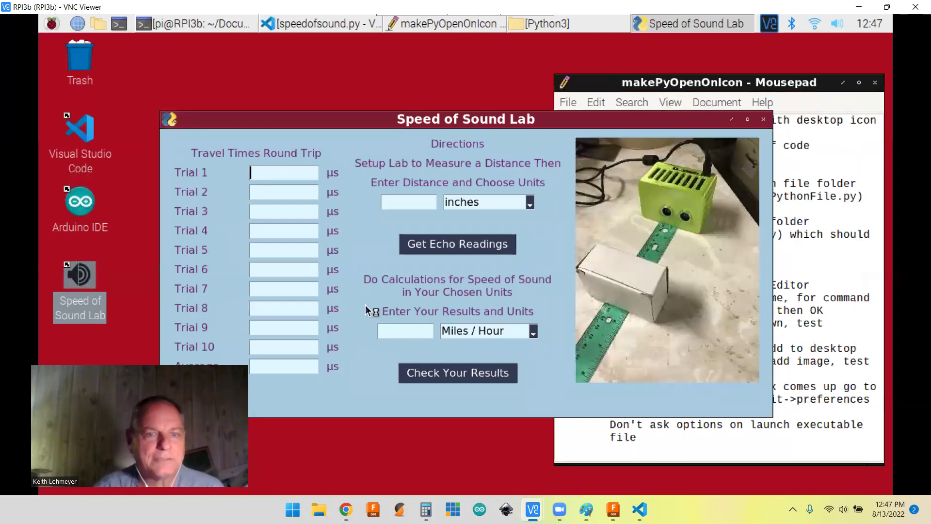
drag(341, 119, 338, 55)
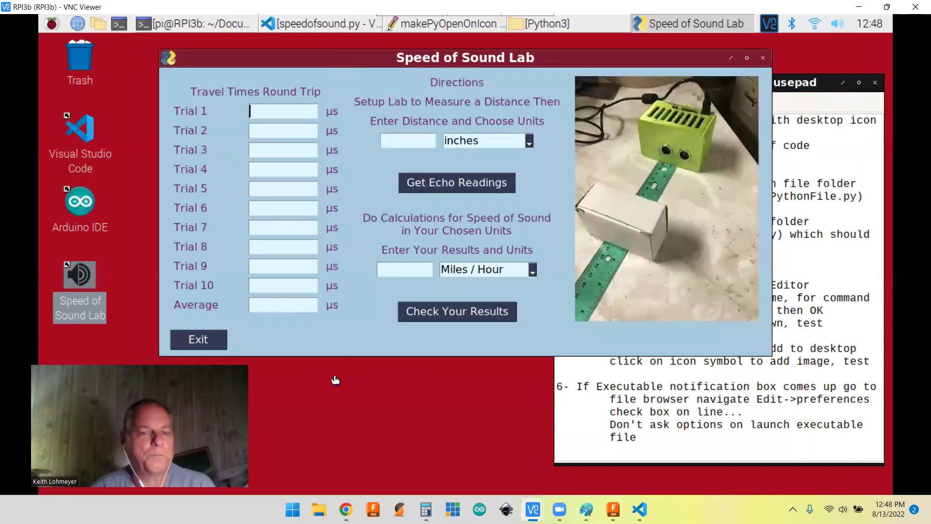